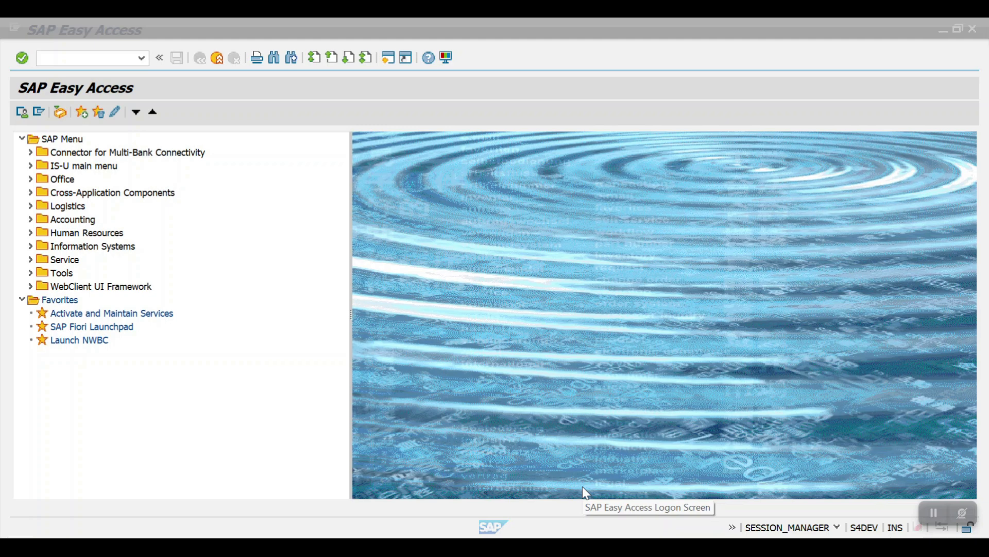
- Start transaction SPRO and display the SAP Reference IMG
{"action": "left_click", "coordinate": [86, 57]}
{"action": "type", "text": "sp"}
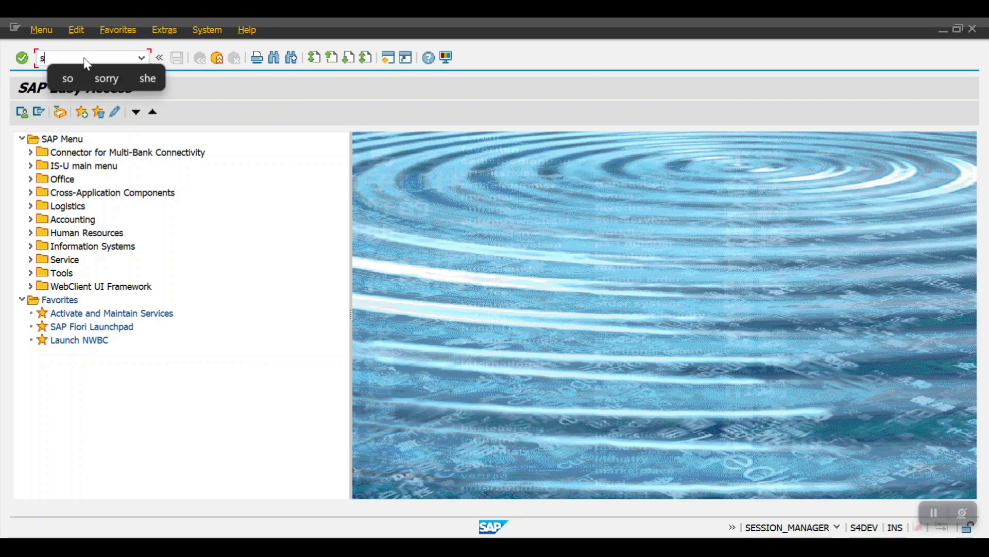
{"action": "type", "text": "ro"}
{"action": "key", "text": "Return"}
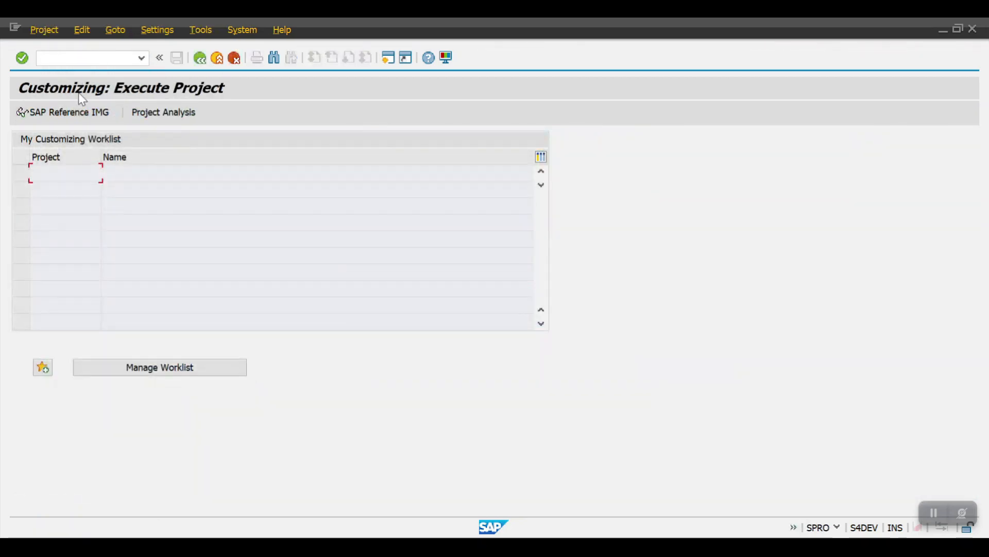
{"action": "left_click", "coordinate": [77, 111]}
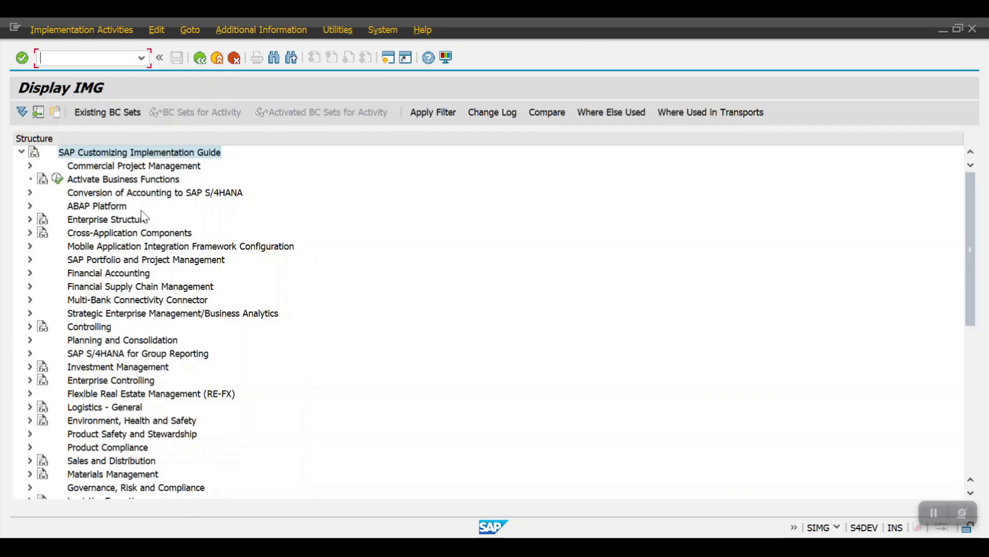
- Expand Financial Accounting and its Asset Accounting node in the implementation guide
{"action": "left_click", "coordinate": [117, 233]}
{"action": "key", "text": "Down"}
{"action": "key", "text": "Down"}
{"action": "key", "text": "Down"}
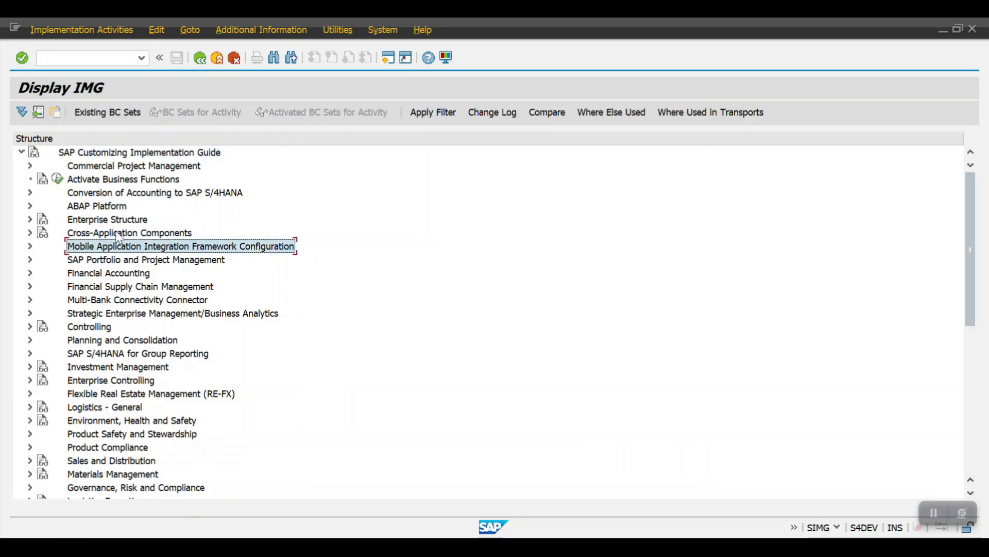
{"action": "key", "text": "Right"}
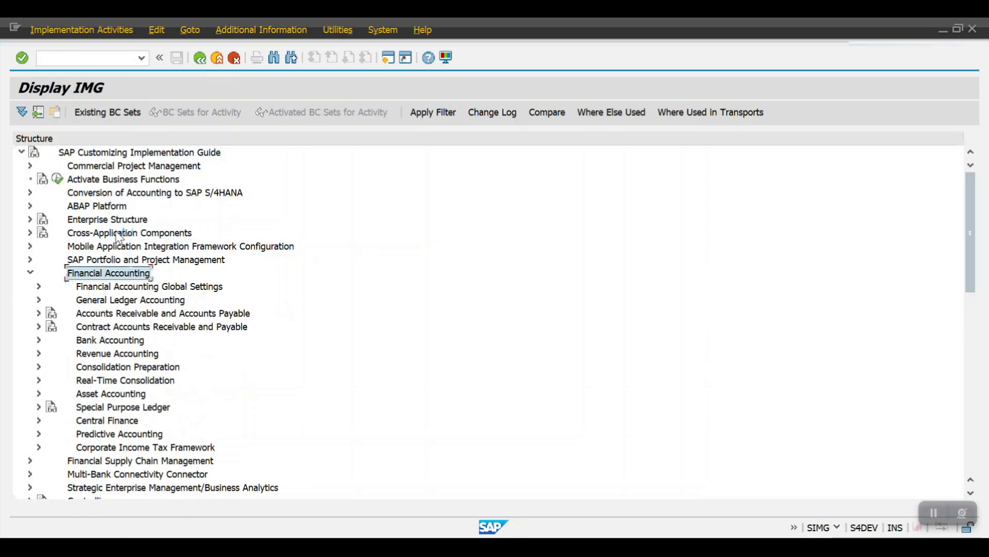
{"action": "key", "text": "Down"}
{"action": "key", "text": "Down"}
{"action": "key", "text": "Down"}
{"action": "key", "text": "Down"}
{"action": "key", "text": "Down"}
{"action": "key", "text": "Down"}
{"action": "key", "text": "Down"}
{"action": "key", "text": "Down"}
{"action": "key", "text": "Down"}
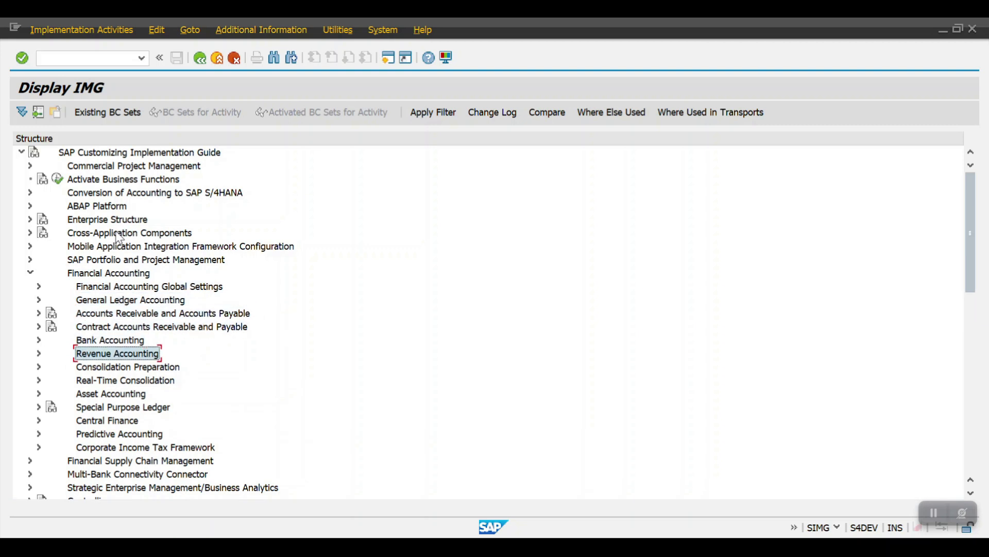
{"action": "key", "text": "Right"}
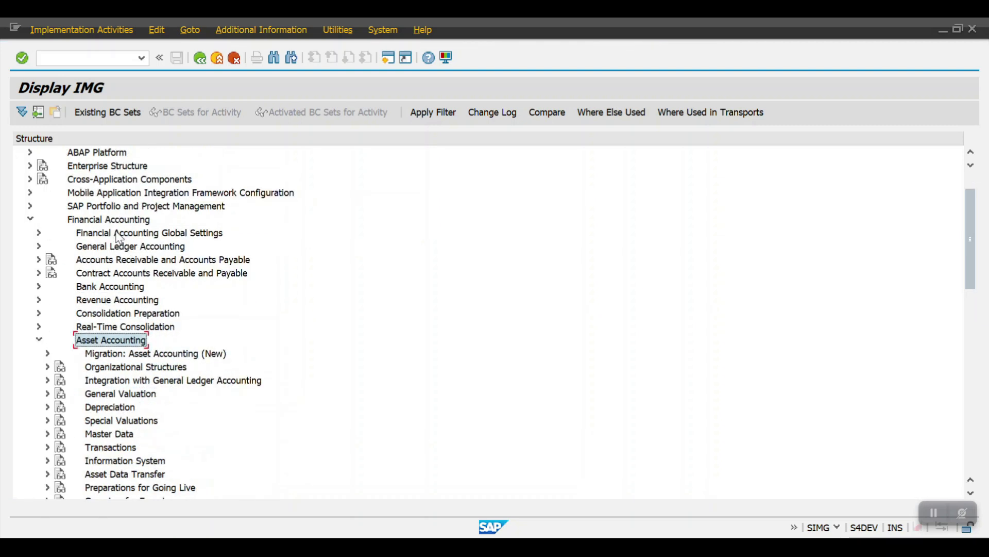
- Expand Organizational Structures and its Asset Classes node under Asset Accounting
{"action": "key", "text": "Down"}
{"action": "key", "text": "Down"}
{"action": "key", "text": "Right"}
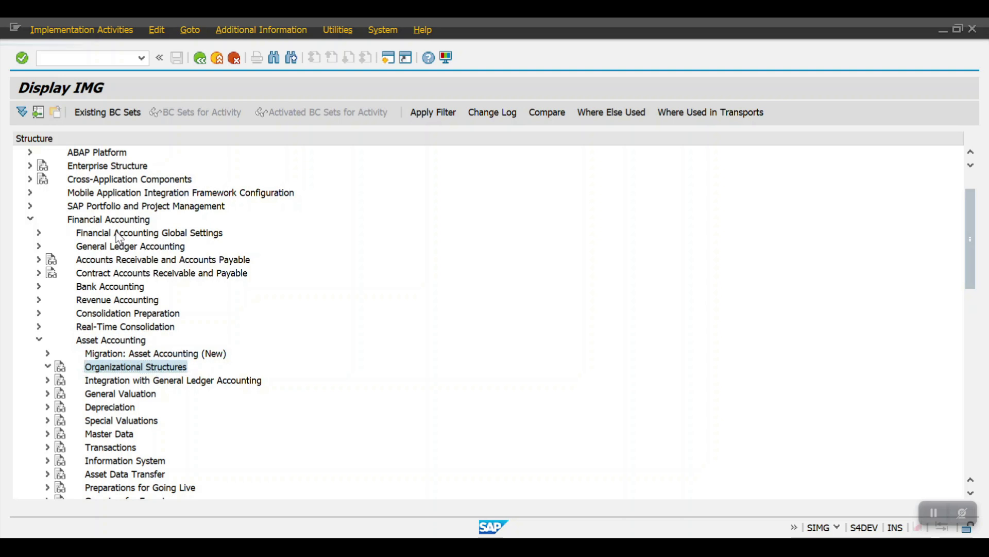
{"action": "key", "text": "Down"}
{"action": "key", "text": "Down"}
{"action": "key", "text": "Down"}
{"action": "key", "text": "Down"}
{"action": "key", "text": "Down"}
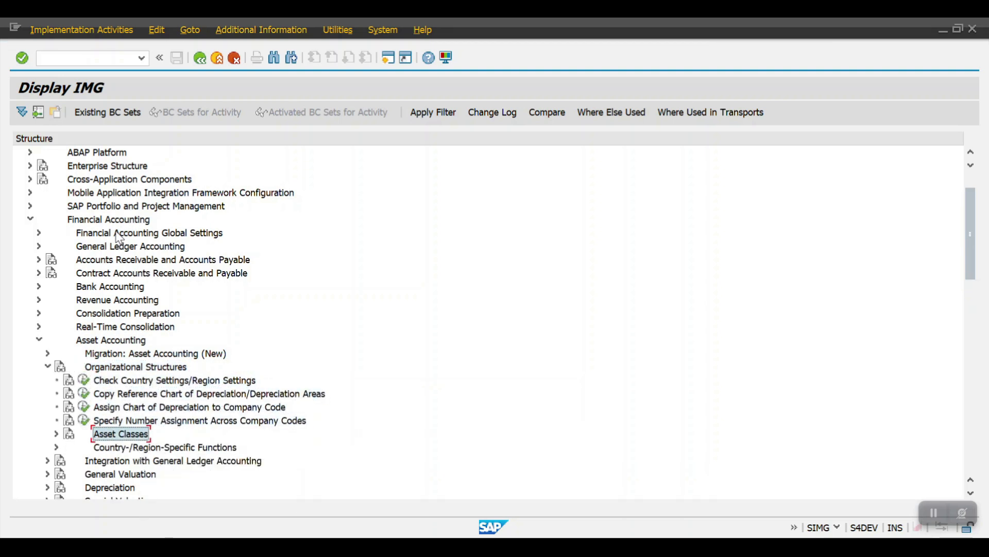
{"action": "key", "text": "Right"}
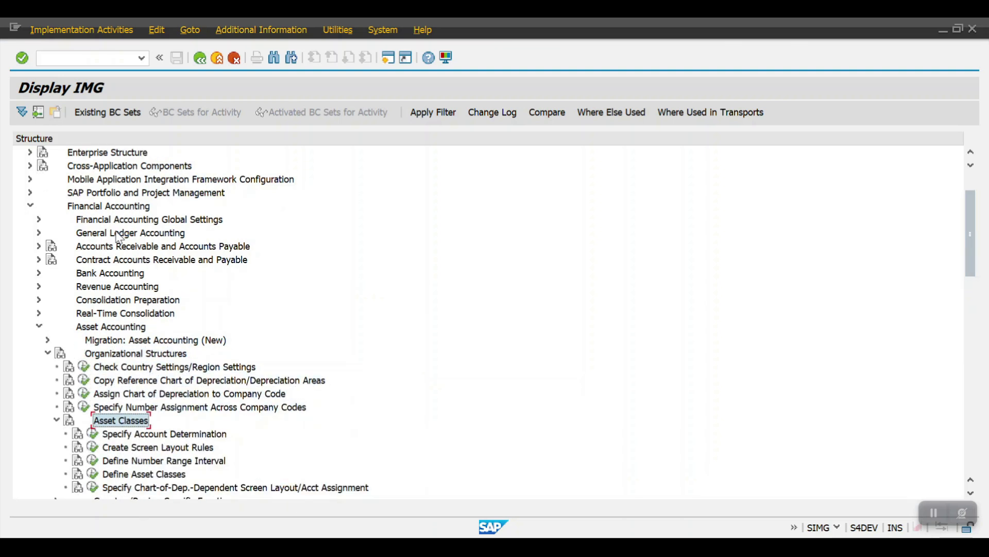
- Execute the Create Screen Layout Rules activity under Asset Classes
{"action": "key", "text": "Down"}
{"action": "key", "text": "Down"}
{"action": "key", "text": "Down"}
{"action": "key", "text": "Down"}
{"action": "key", "text": "Down"}
{"action": "key", "text": "Down"}
{"action": "key", "text": "Down"}
{"action": "key", "text": "Up"}
{"action": "key", "text": "Up"}
{"action": "key", "text": "Up"}
{"action": "key", "text": "Up"}
{"action": "key", "text": "Up"}
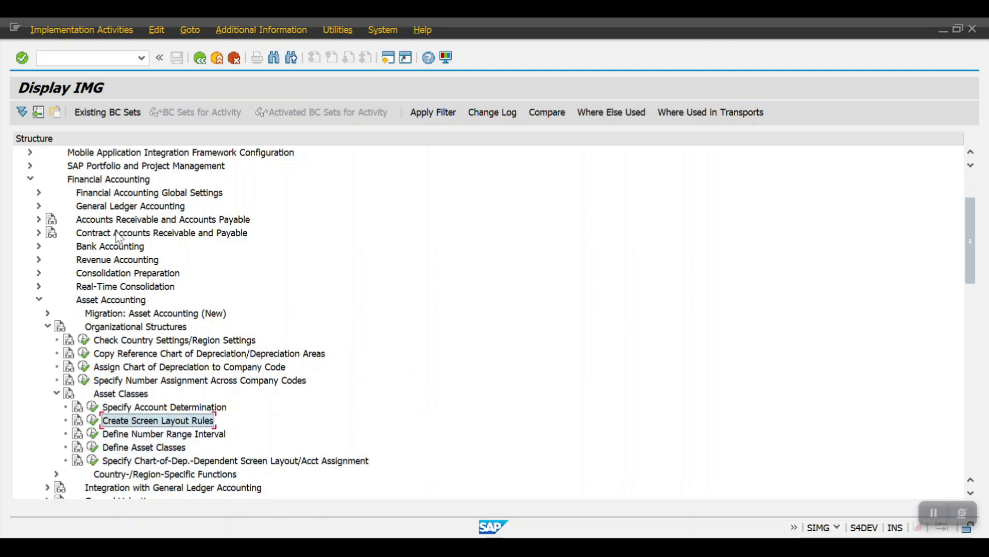
{"action": "left_click", "coordinate": [93, 420]}
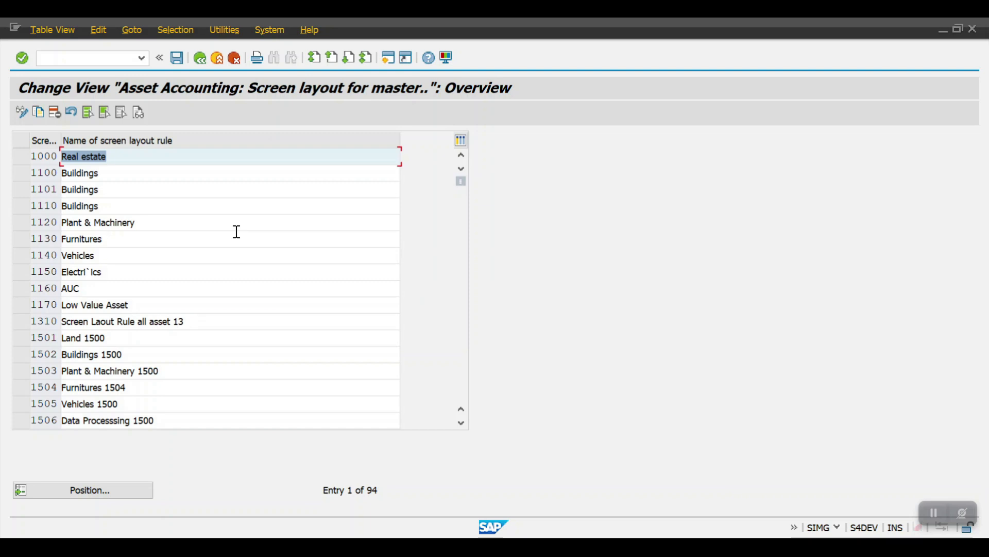
- Select screen layout rules 1100, 1120, 1130, 1140 and 1160 and start copying them as new entries
{"action": "left_click", "coordinate": [17, 175]}
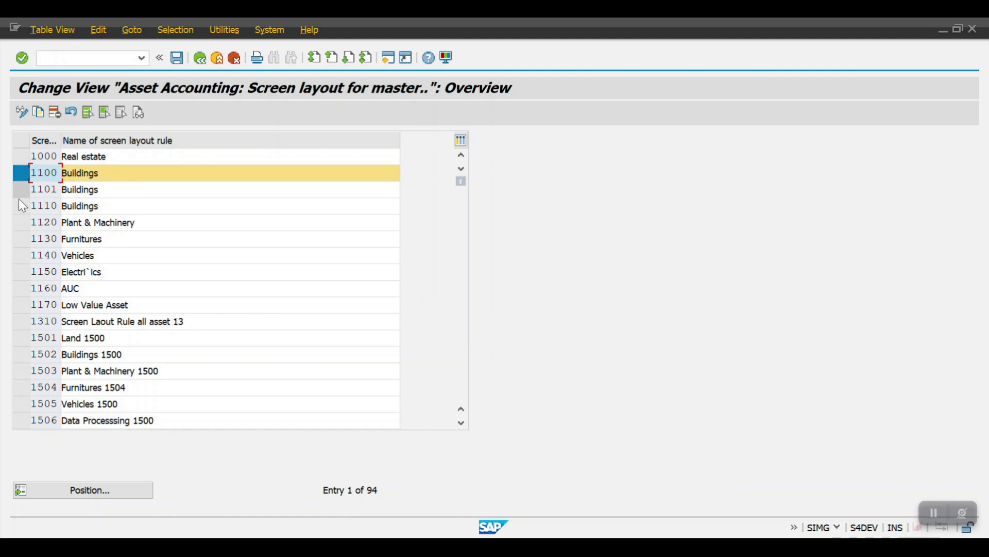
{"action": "left_click", "coordinate": [21, 223]}
{"action": "left_click", "coordinate": [21, 239]}
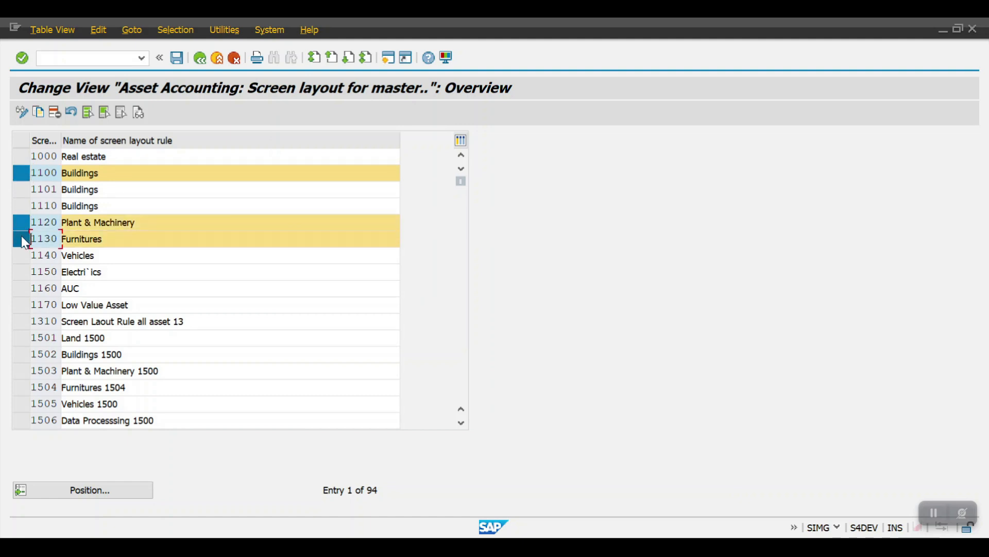
{"action": "left_click", "coordinate": [20, 256]}
{"action": "left_click", "coordinate": [21, 290]}
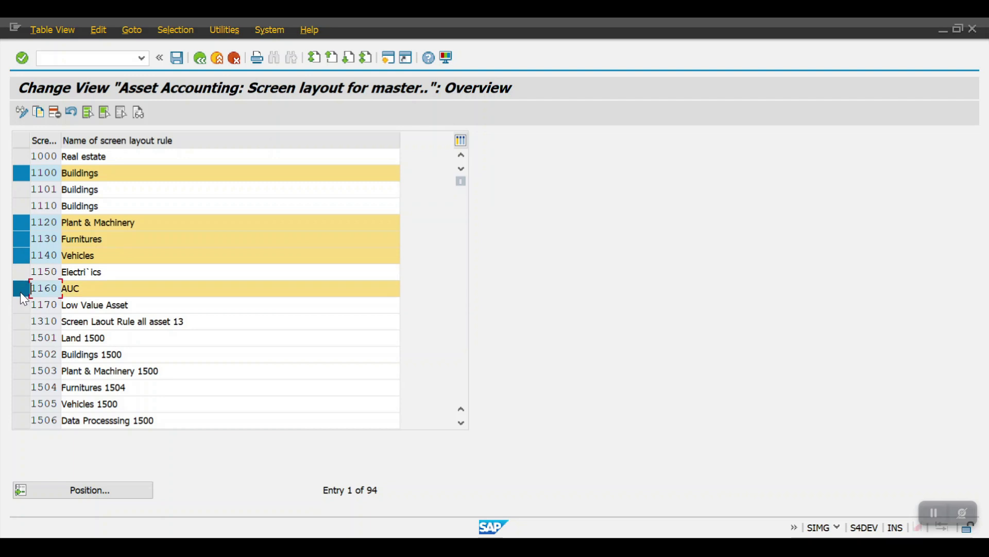
{"action": "left_click", "coordinate": [39, 112]}
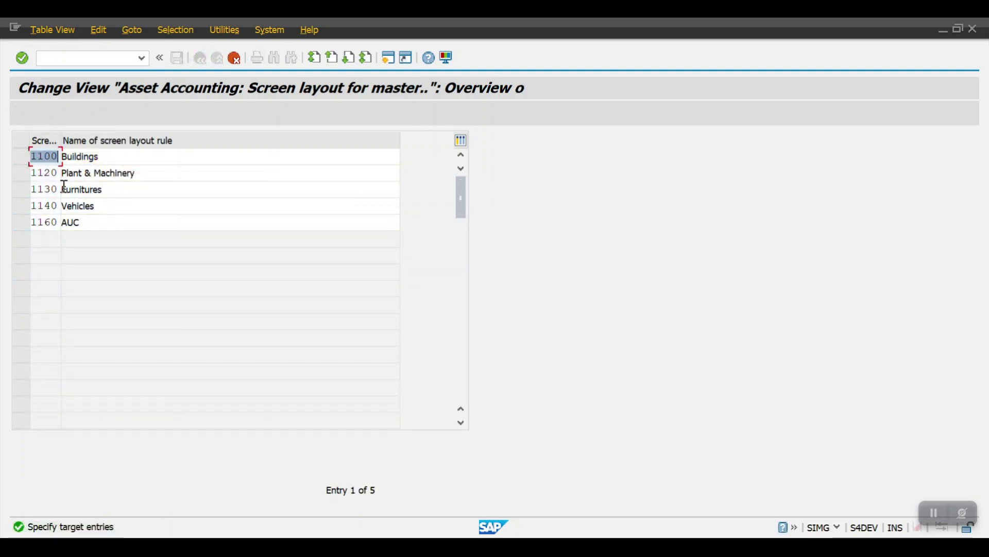
- Set the copied rules' keys to Z001 for Buildings, Z002 for Plant & Machinery and Z003 for Furnitures
{"action": "type", "text": "Z001"}
{"action": "key", "text": "Down"}
{"action": "key", "text": "BackSpace"}
{"action": "key", "text": "BackSpace"}
{"action": "key", "text": "BackSpace"}
{"action": "key", "text": "BackSpace"}
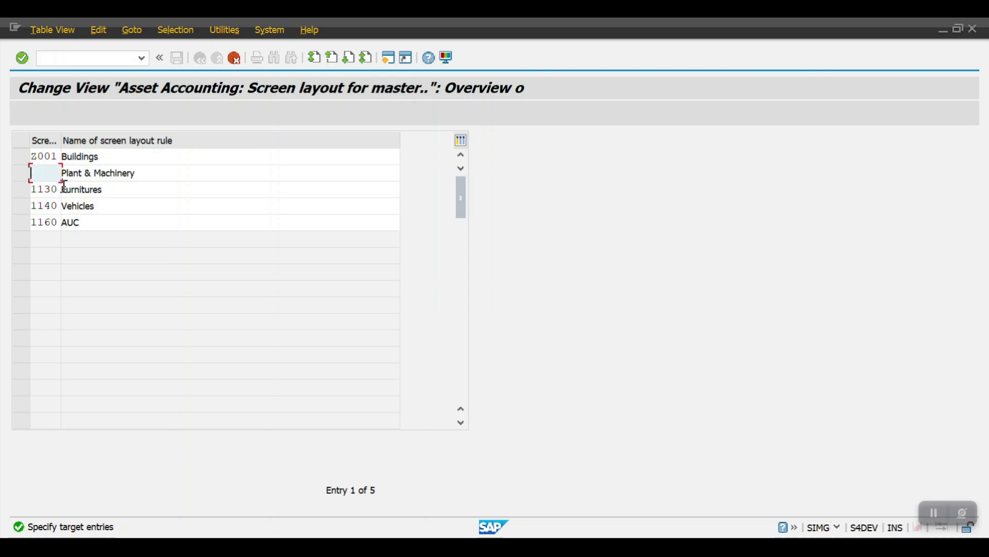
{"action": "type", "text": "Z002"}
{"action": "key", "text": "Down"}
{"action": "key", "text": "BackSpace"}
{"action": "key", "text": "BackSpace"}
{"action": "key", "text": "BackSpace"}
{"action": "key", "text": "BackSpace"}
{"action": "type", "text": "Z003"}
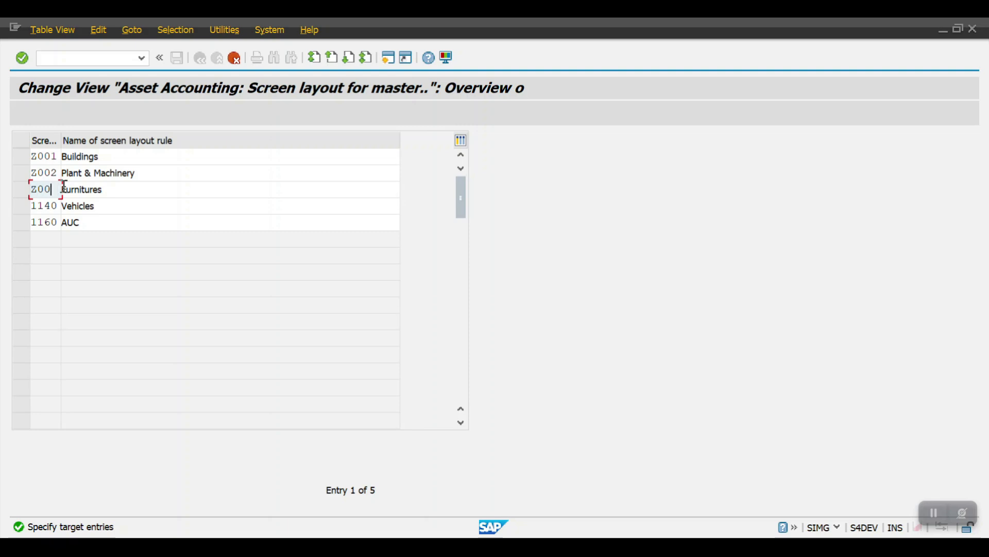
- Set the copied Vehicles rule's key to Z004 and the AUC rule's key to Z999
{"action": "key", "text": "Down"}
{"action": "key", "text": "BackSpace"}
{"action": "key", "text": "BackSpace"}
{"action": "key", "text": "BackSpace"}
{"action": "key", "text": "BackSpace"}
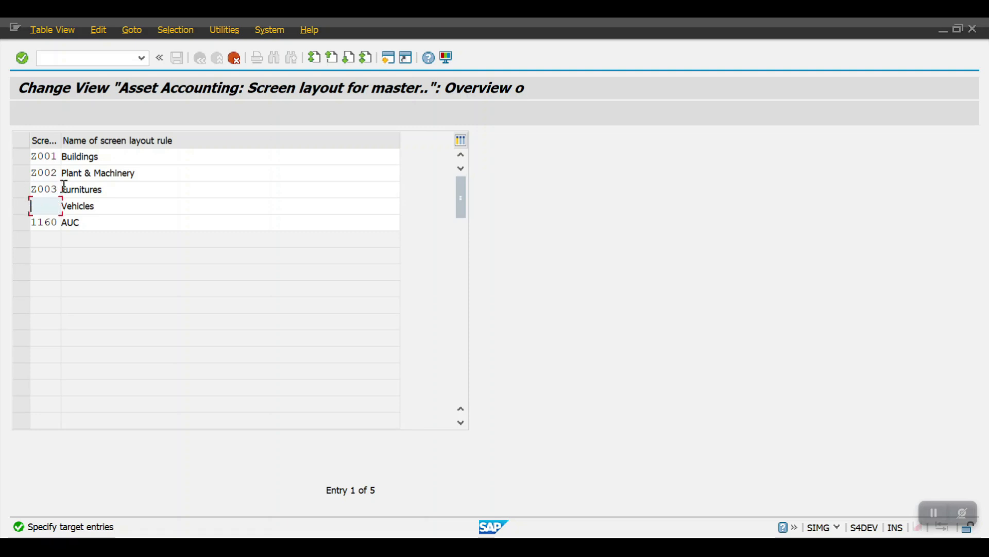
{"action": "type", "text": "Z004"}
{"action": "key", "text": "Down"}
{"action": "key", "text": "BackSpace"}
{"action": "key", "text": "BackSpace"}
{"action": "key", "text": "BackSpace"}
{"action": "key", "text": "BackSpace"}
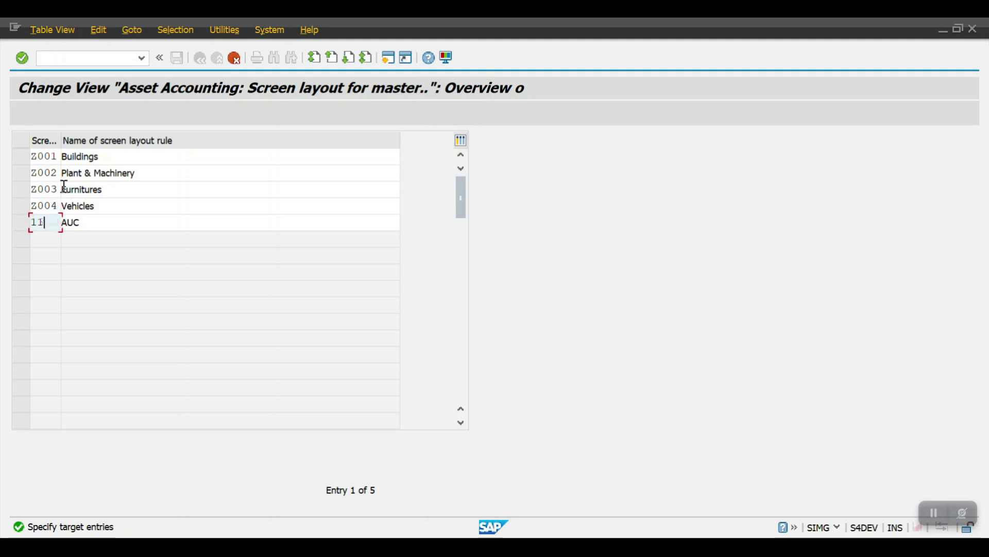
{"action": "type", "text": "Z999"}
- Append "- HSBC" to the names of all five copied rules, from Buildings through AUC
{"action": "left_click", "coordinate": [101, 156]}
{"action": "type", "text": "- HSBC"}
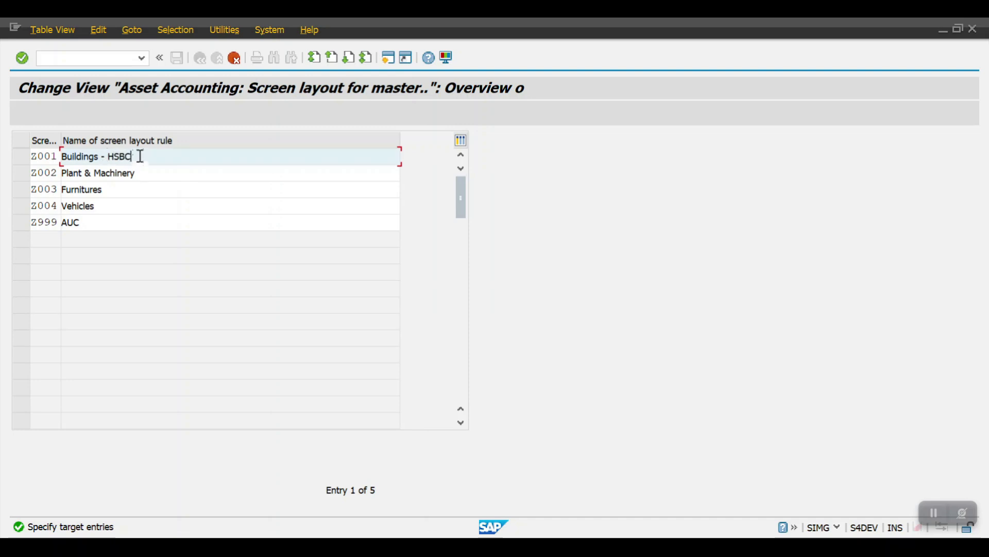
{"action": "left_click_drag", "start_coordinate": [138, 154], "coordinate": [104, 152]}
{"action": "key", "text": "ctrl+c"}
{"action": "left_click", "coordinate": [148, 176]}
{"action": "key", "text": "ctrl+v"}
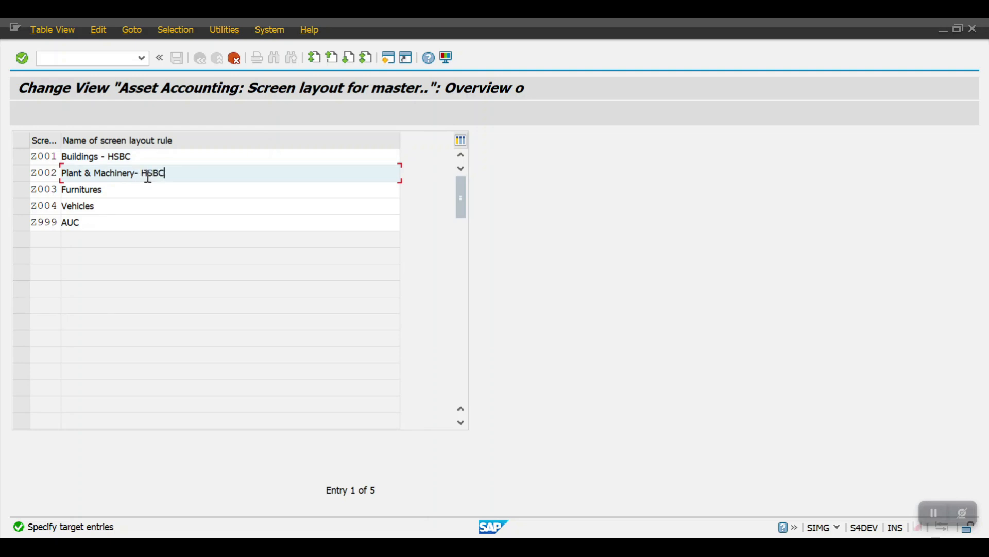
{"action": "left_click", "coordinate": [127, 183]}
{"action": "key", "text": "ctrl+v"}
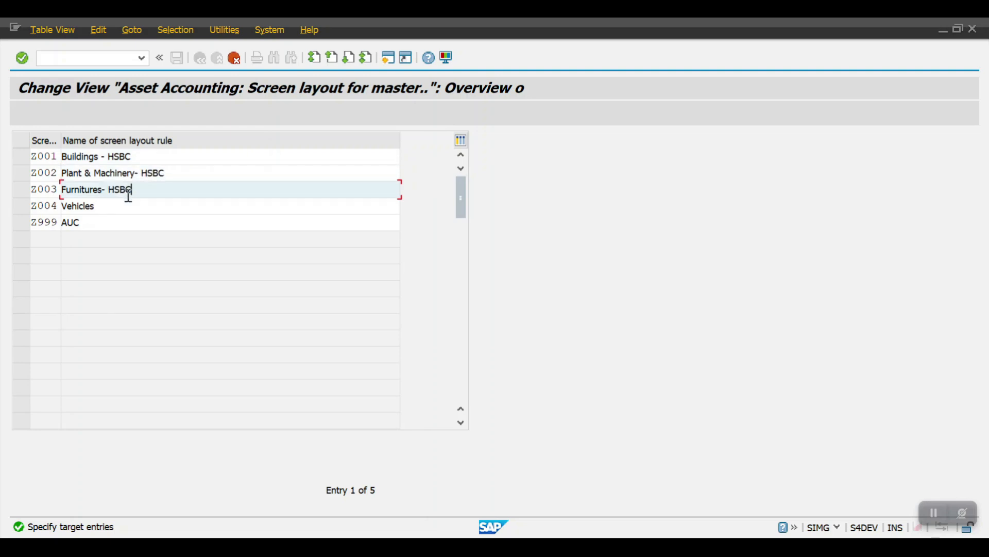
{"action": "left_click", "coordinate": [127, 206]}
{"action": "key", "text": "ctrl+v"}
{"action": "left_click", "coordinate": [132, 225]}
{"action": "key", "text": "ctrl+v"}
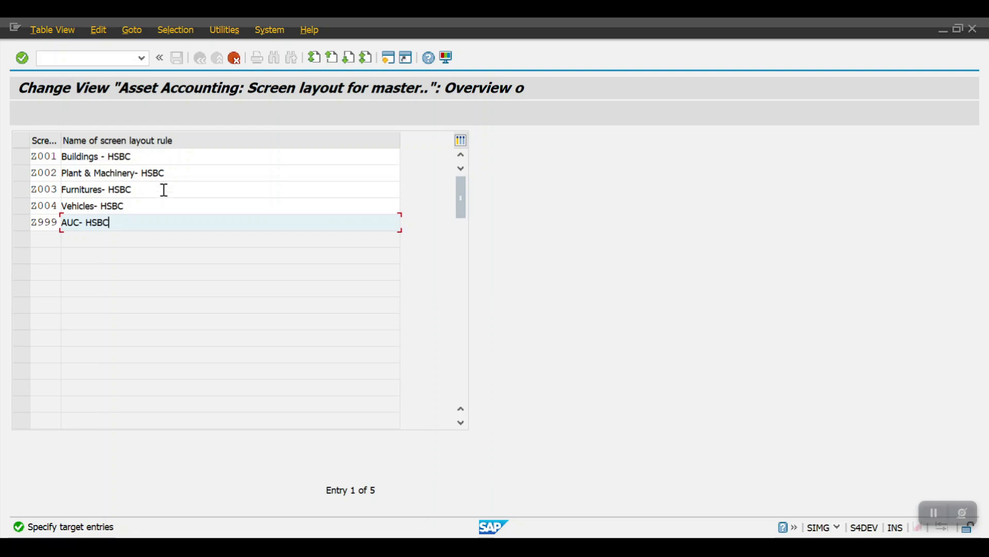
- Confirm the copied rules, save them under the proposed customizing request and return to the implementation guide
{"action": "key", "text": "Return"}
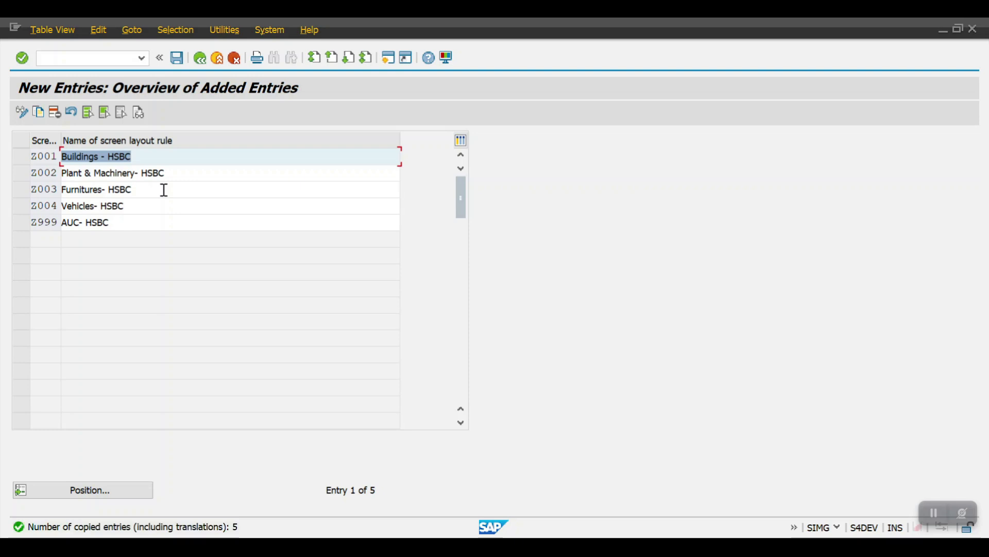
{"action": "left_click", "coordinate": [178, 58]}
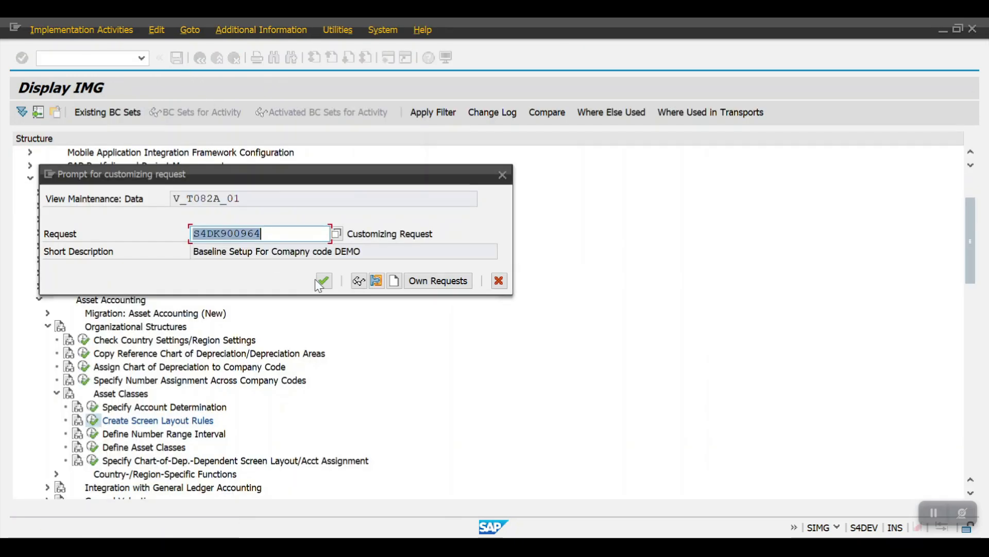
{"action": "left_click", "coordinate": [325, 280]}
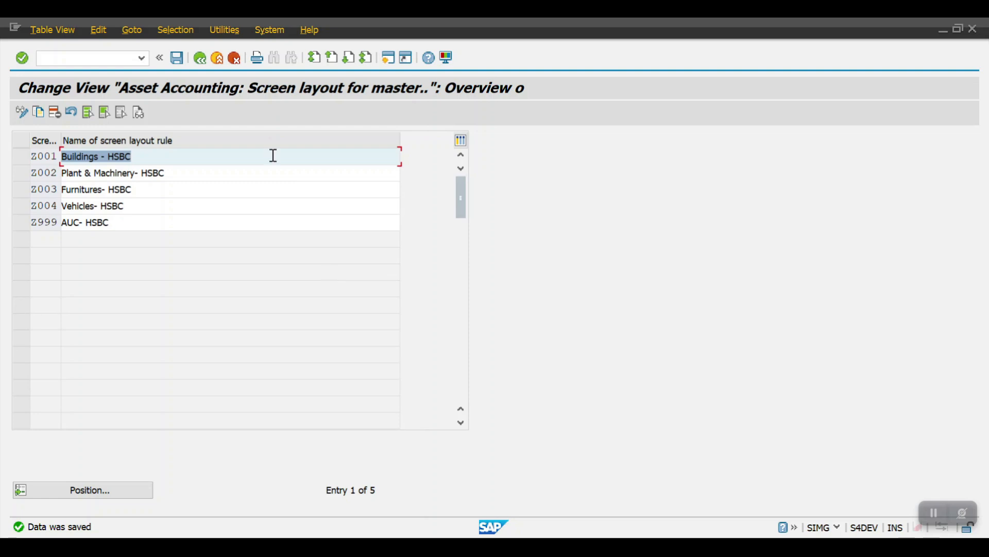
{"action": "left_click", "coordinate": [205, 58]}
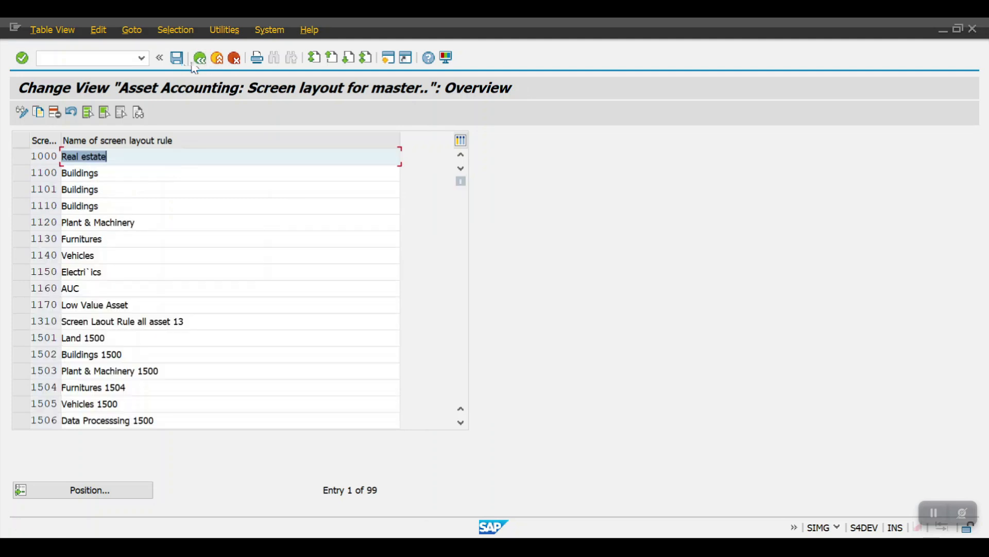
{"action": "left_click", "coordinate": [199, 60]}
- Open the Define Screen Layout for Asset Master Data activity under Asset Accounting's Master Data, Screen Layout node
{"action": "scroll", "coordinate": [175, 223], "scroll_direction": "down", "scroll_amount": 2}
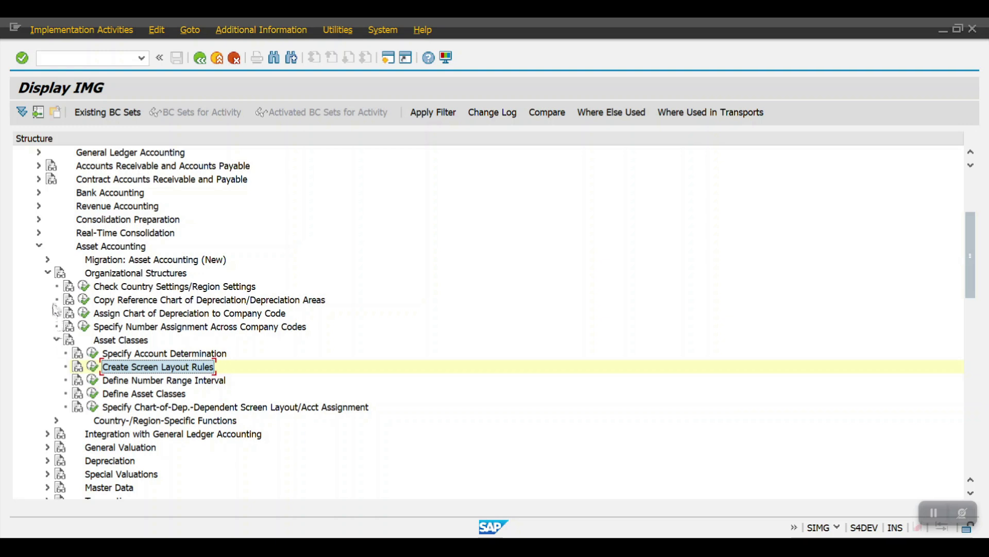
{"action": "left_click", "coordinate": [48, 272]}
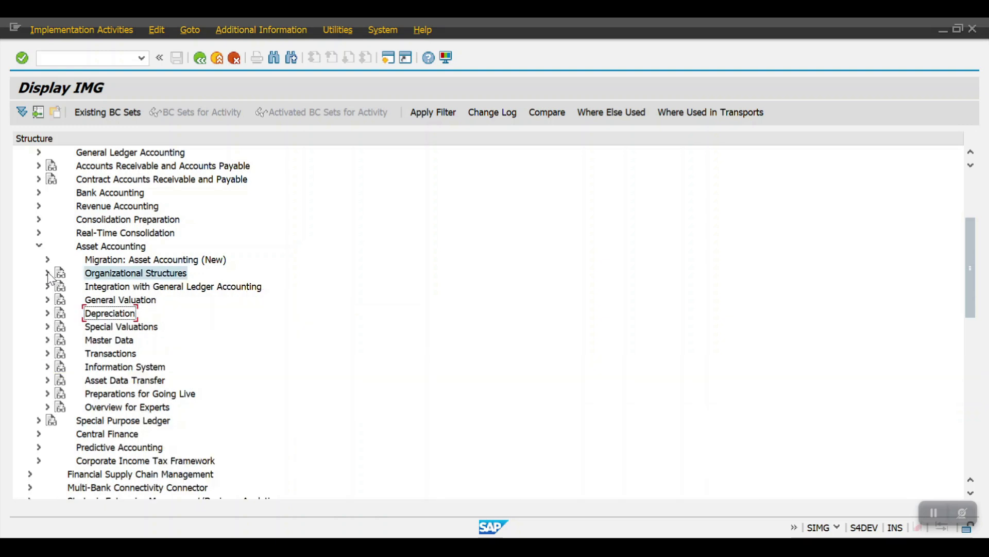
{"action": "left_click", "coordinate": [47, 341]}
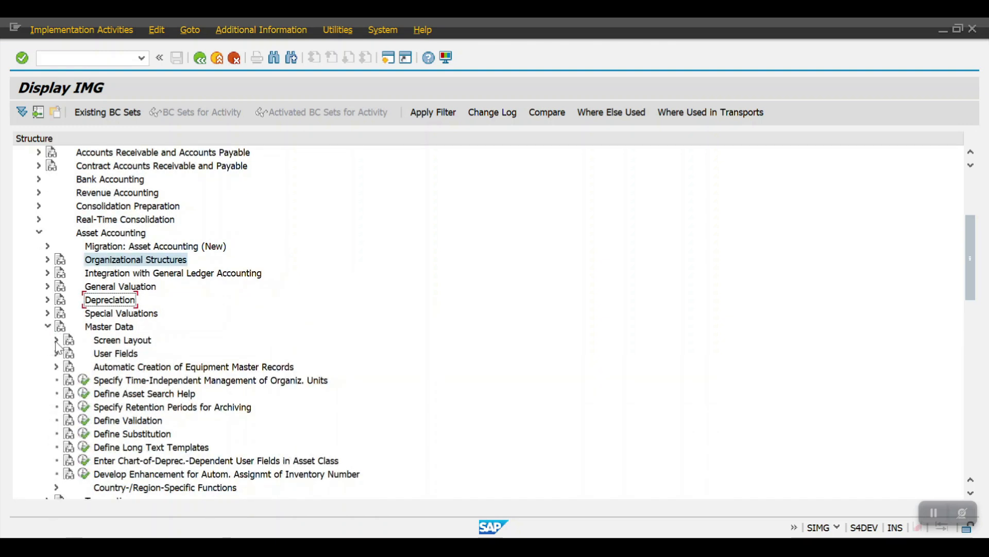
{"action": "left_click", "coordinate": [57, 340]}
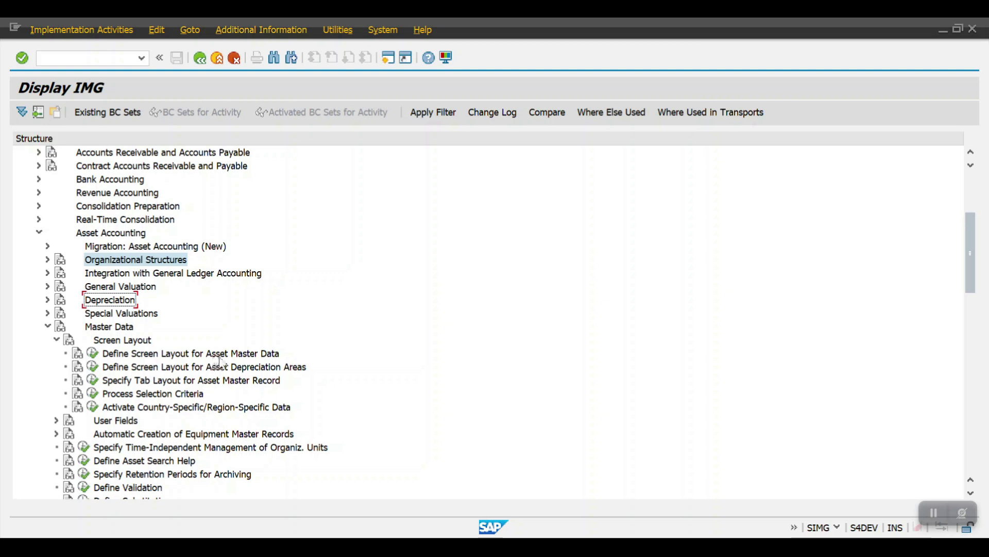
{"action": "left_click", "coordinate": [93, 354]}
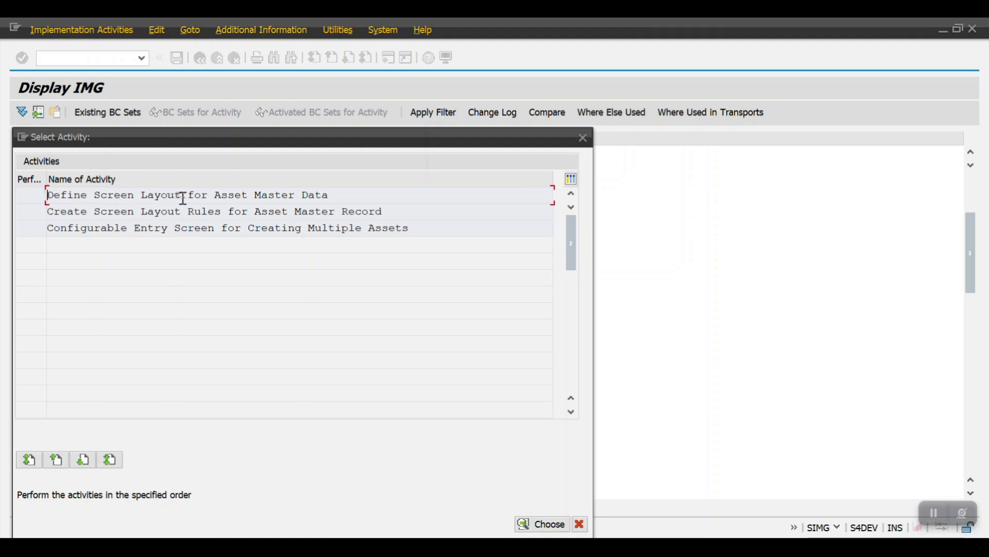
{"action": "double_click", "coordinate": [203, 194]}
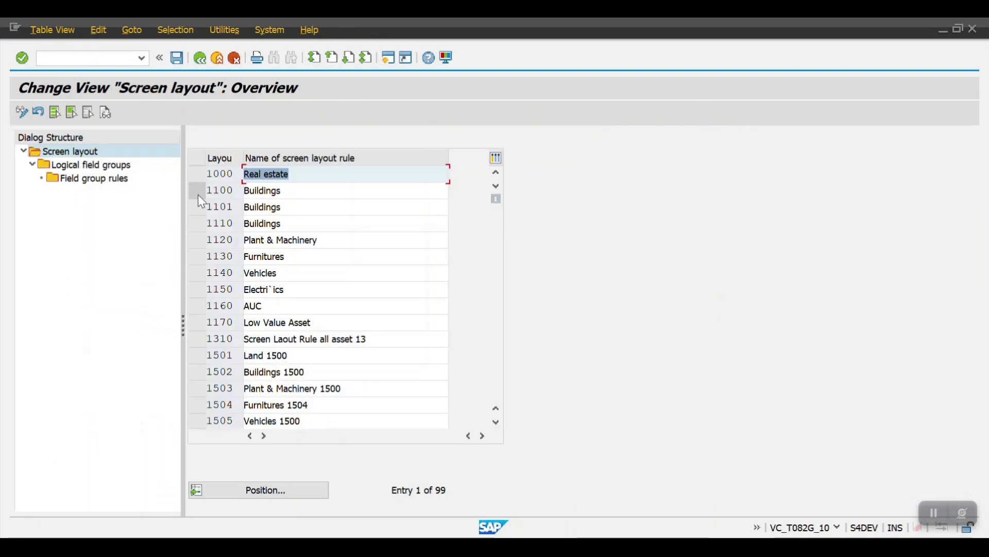
- Position the screen layout list at Z001 and open the logical field groups of the Buildings - HSBC rule
{"action": "left_click", "coordinate": [281, 493]}
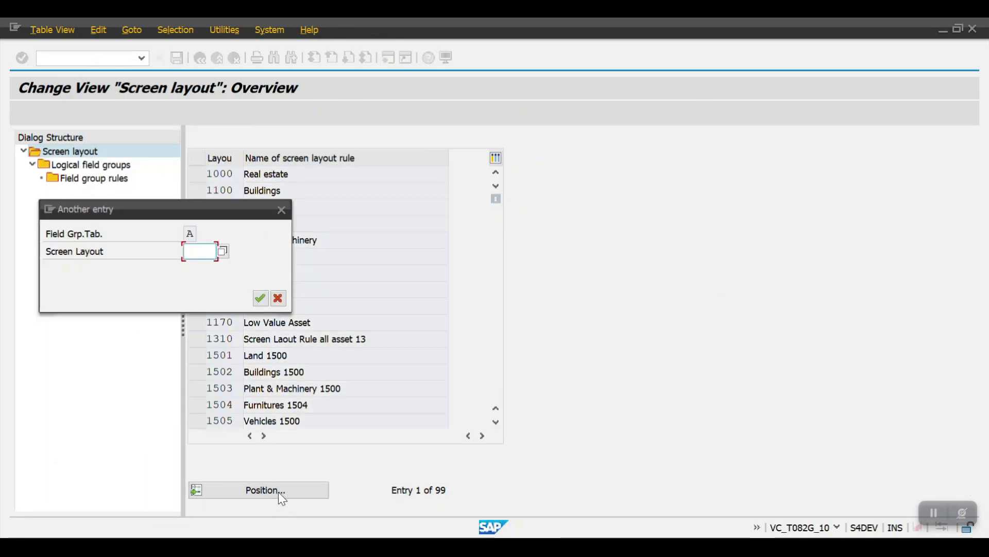
{"action": "type", "text": "Z"}
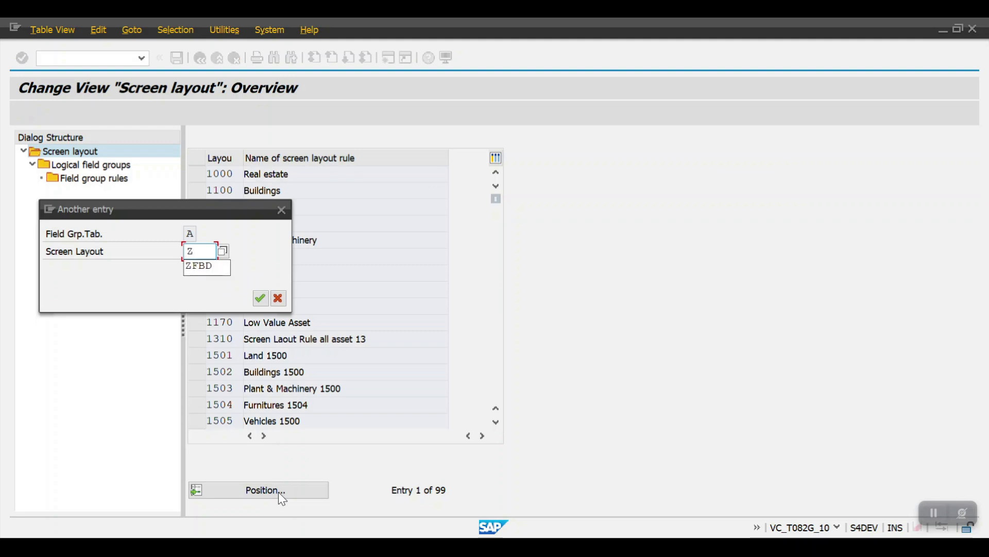
{"action": "type", "text": "0"}
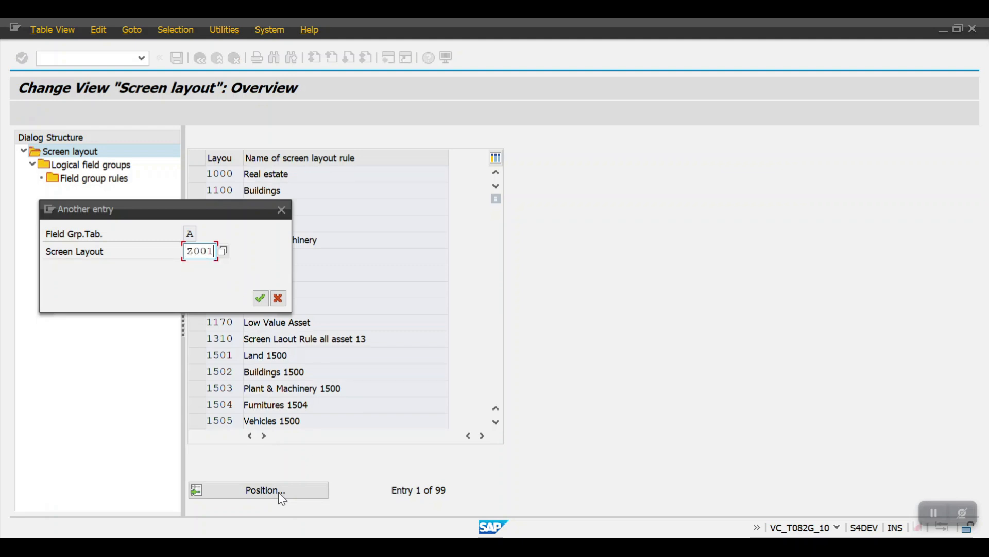
{"action": "type", "text": "01"}
{"action": "key", "text": "Return"}
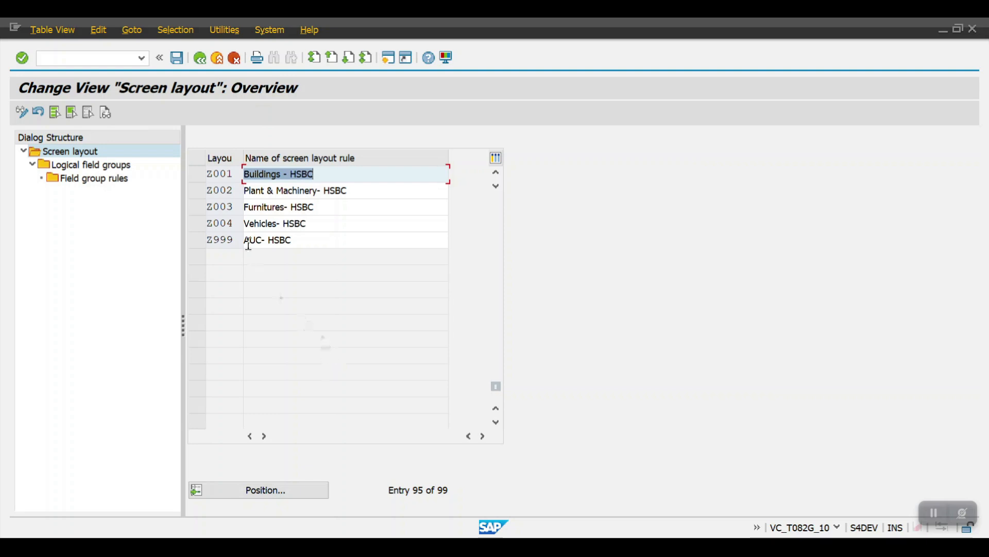
{"action": "left_click", "coordinate": [196, 175]}
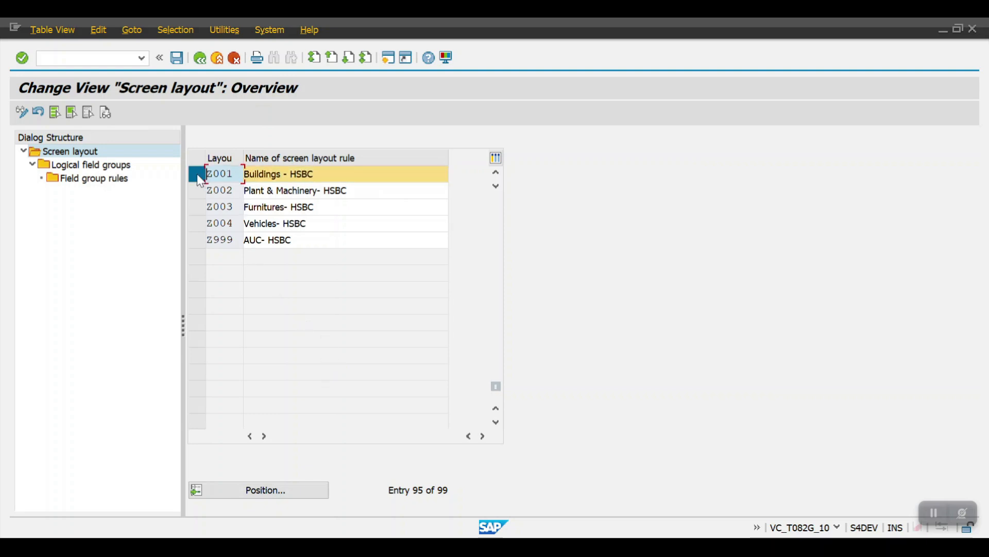
{"action": "double_click", "coordinate": [79, 166]}
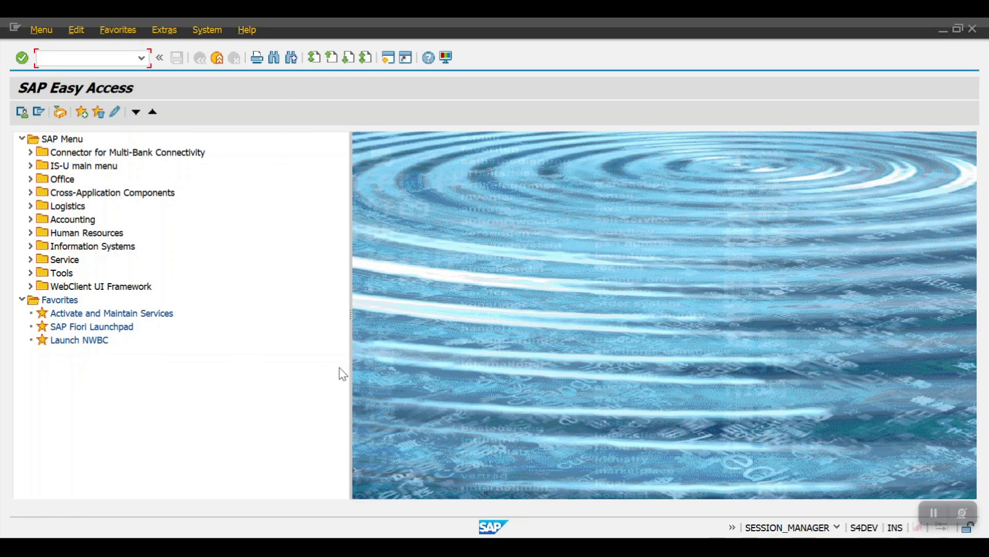
- Start the asset creation transaction AS01 from the SAP Easy Access session
{"action": "type", "text": "AS01"}
{"action": "key", "text": "Return"}
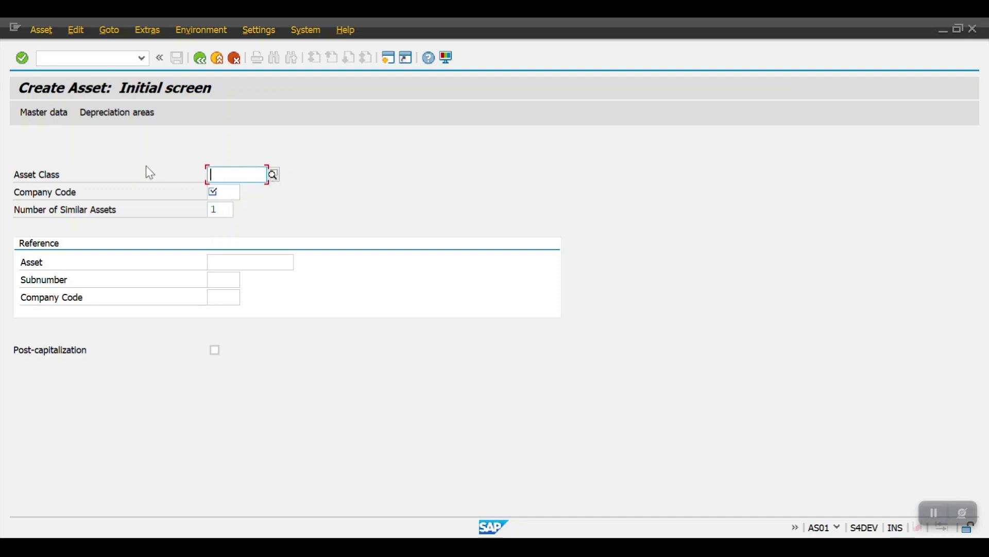
- Try to create an asset with asset class 1000 in company code 1101, then clear the number of similar assets
{"action": "left_click", "coordinate": [272, 175]}
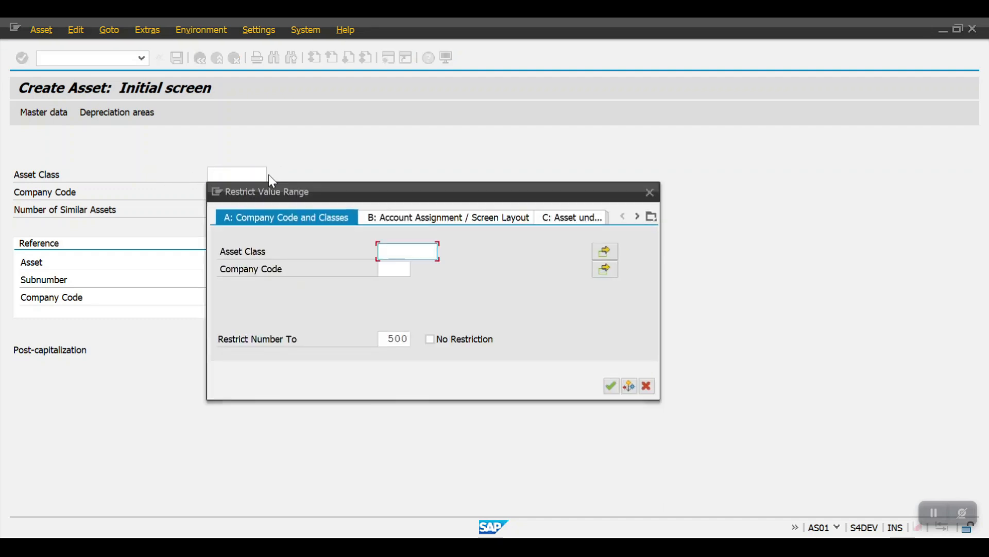
{"action": "left_click", "coordinate": [408, 252]}
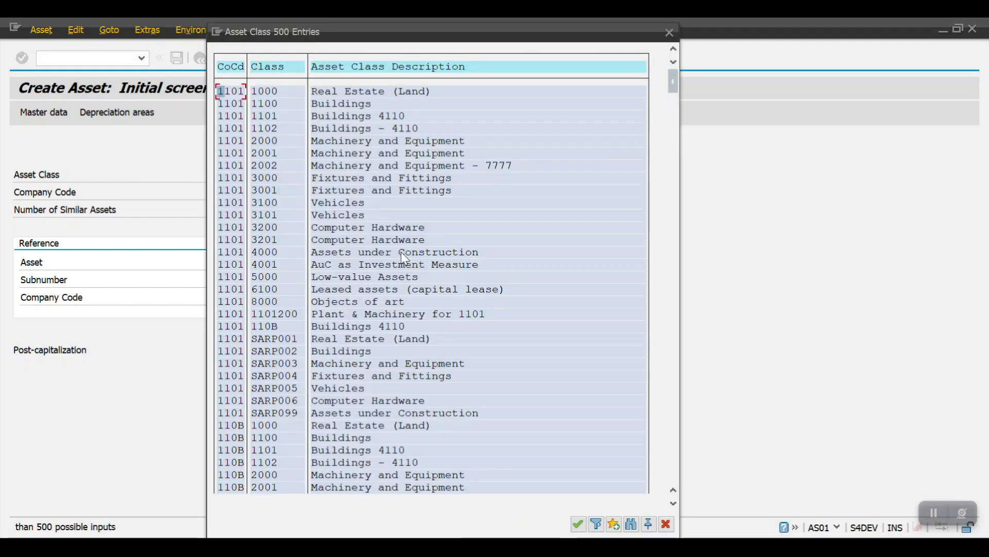
{"action": "double_click", "coordinate": [234, 94]}
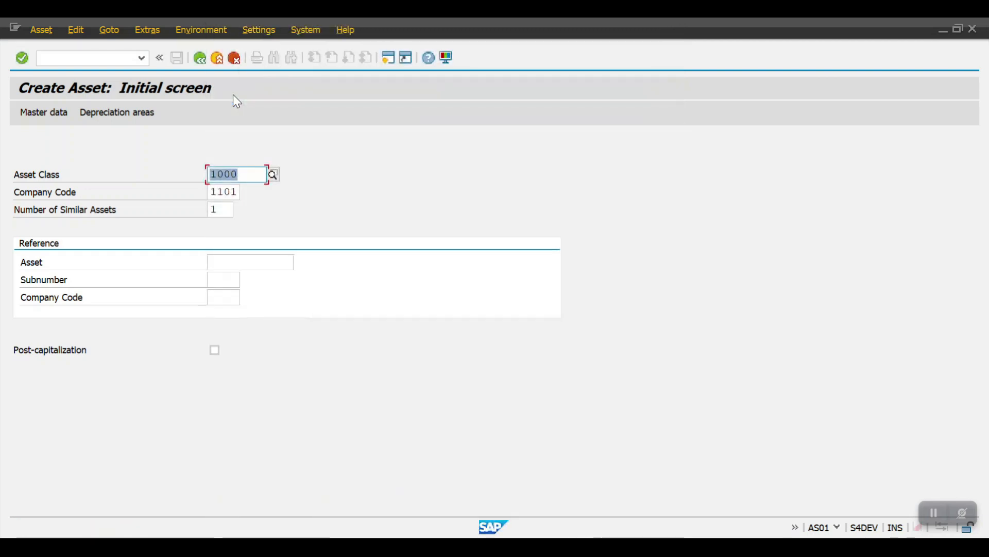
{"action": "key", "text": "Return"}
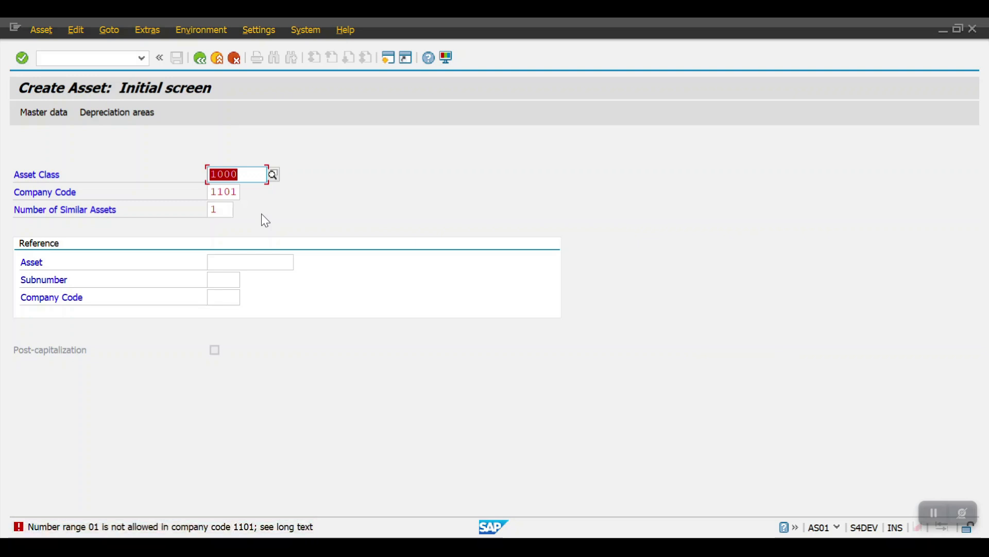
{"action": "left_click", "coordinate": [221, 210]}
{"action": "key", "text": "BackSpace"}
{"action": "key", "text": "Return"}
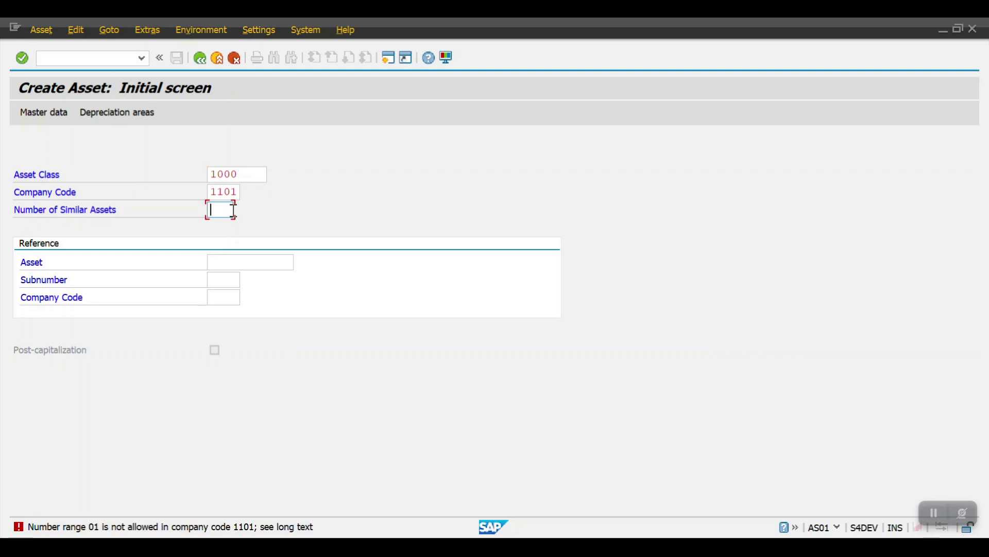
- Choose asset class 1000 in company code 1710 with 1 similar asset and continue to the asset master data
{"action": "left_click", "coordinate": [252, 173]}
{"action": "left_click", "coordinate": [270, 173]}
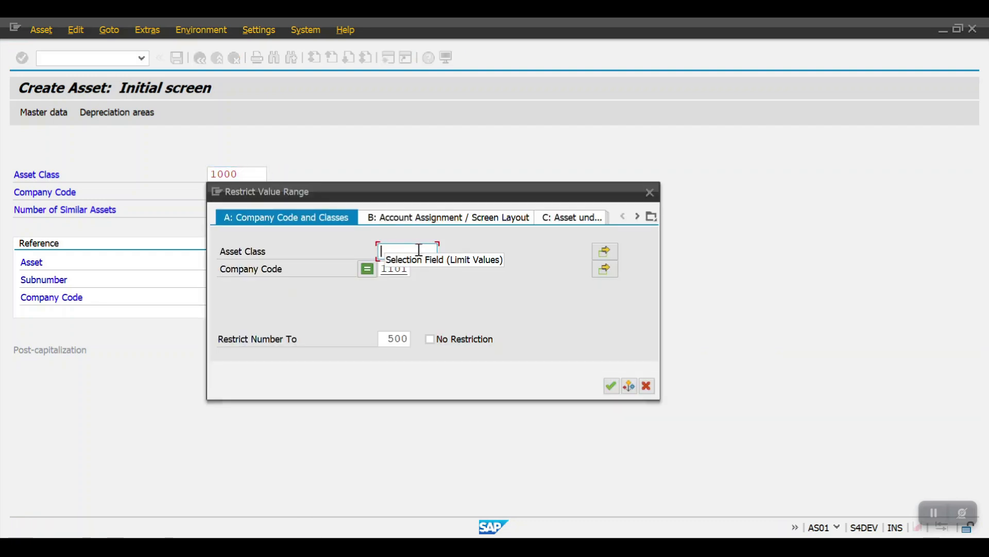
{"action": "left_click", "coordinate": [399, 268]}
{"action": "left_click", "coordinate": [416, 268]}
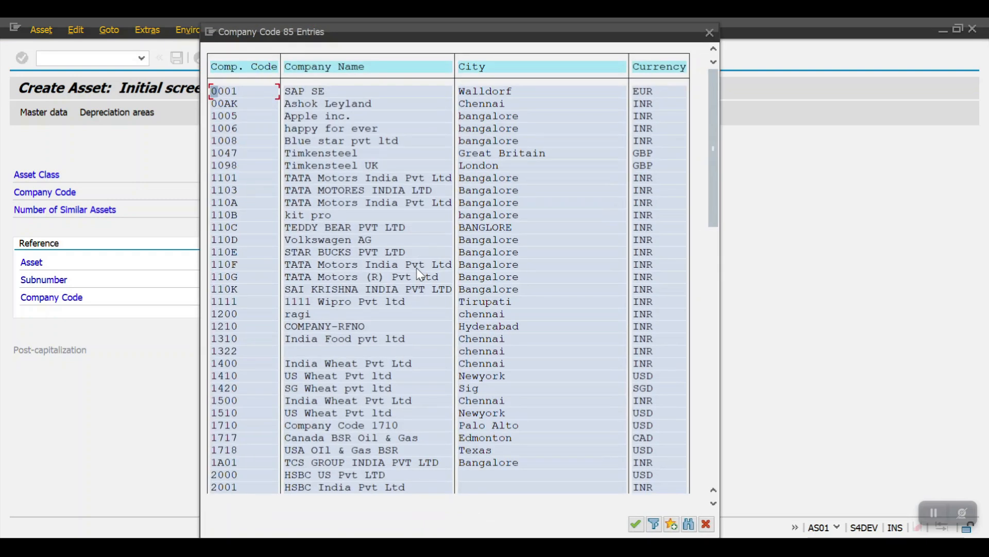
{"action": "double_click", "coordinate": [224, 425]}
{"action": "key", "text": "Return"}
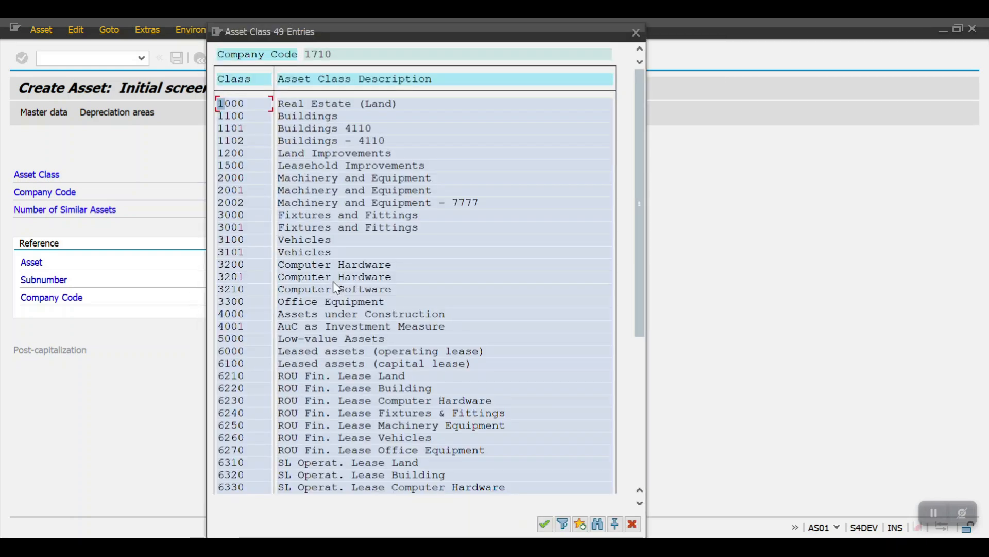
{"action": "double_click", "coordinate": [232, 103]}
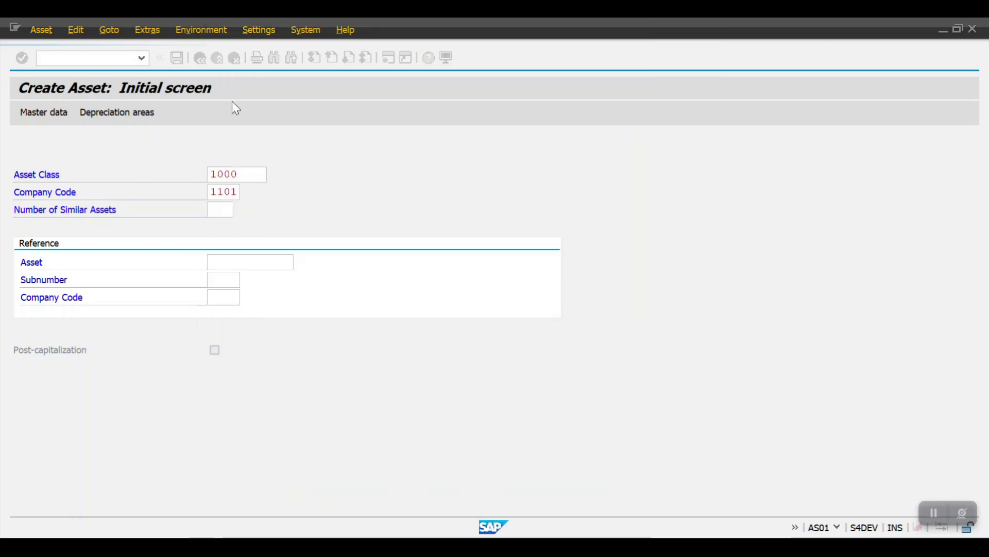
{"action": "key", "text": "Return"}
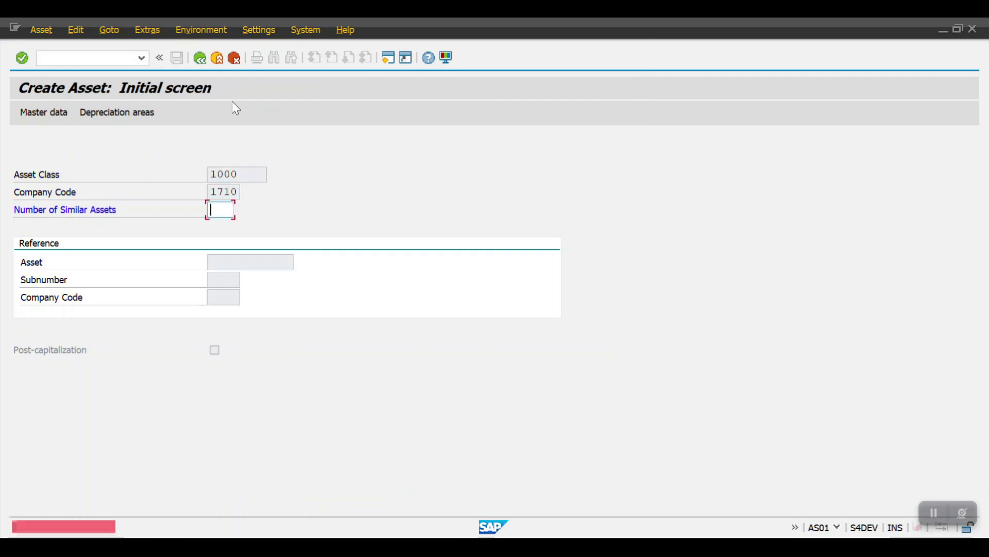
{"action": "type", "text": "1"}
{"action": "key", "text": "Return"}
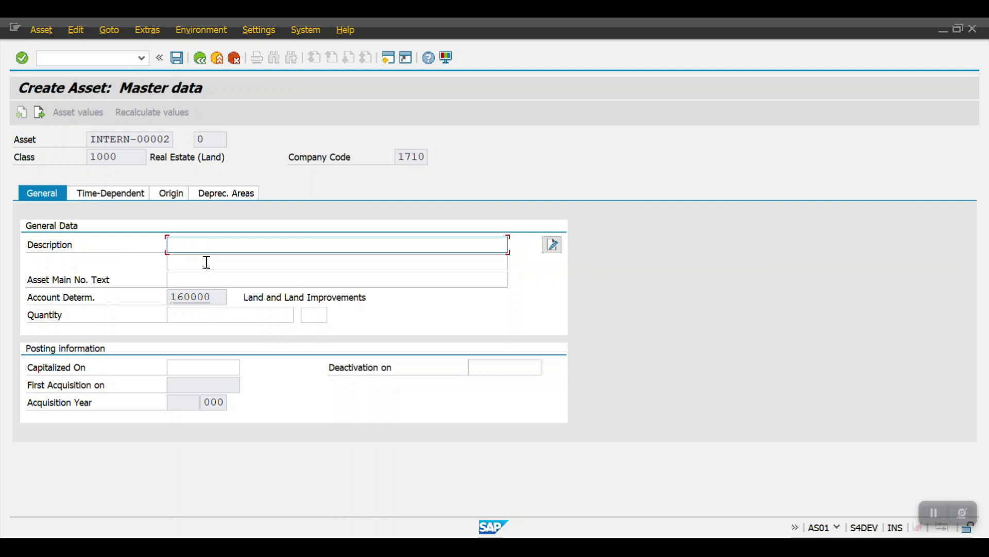
- Switch back to the screen layout session and examine the Z001 field group rules for General Data
{"action": "key", "text": "alt+Tab"}
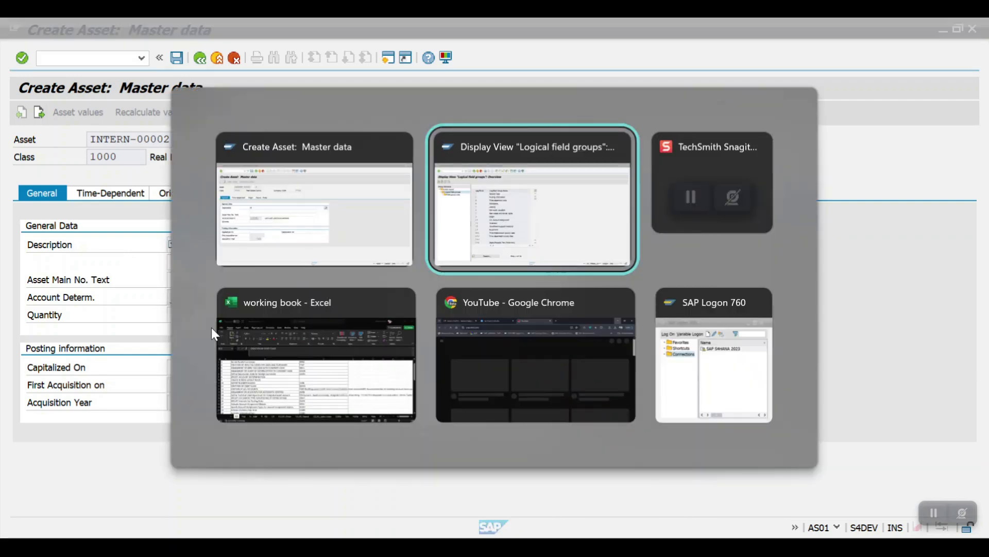
{"action": "left_click", "coordinate": [197, 173]}
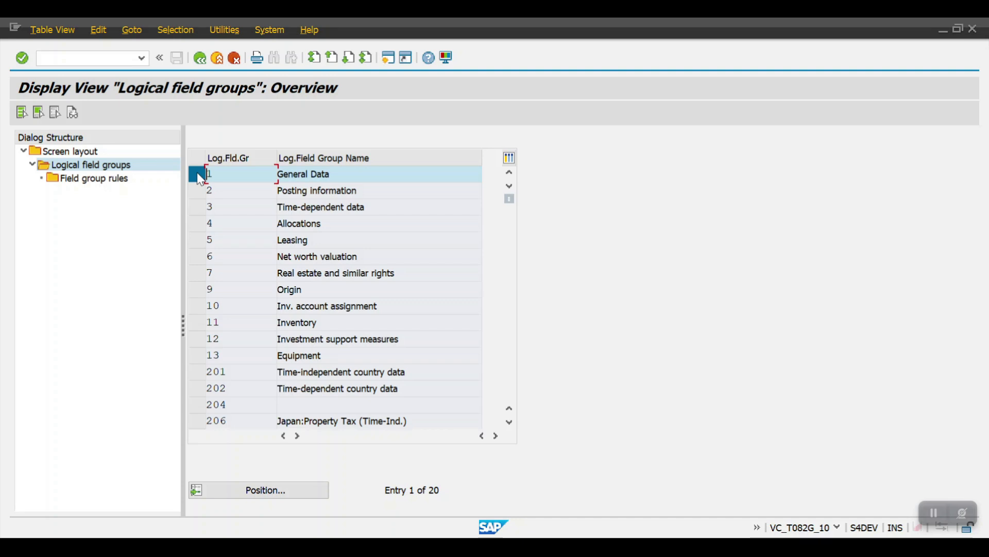
{"action": "double_click", "coordinate": [76, 180]}
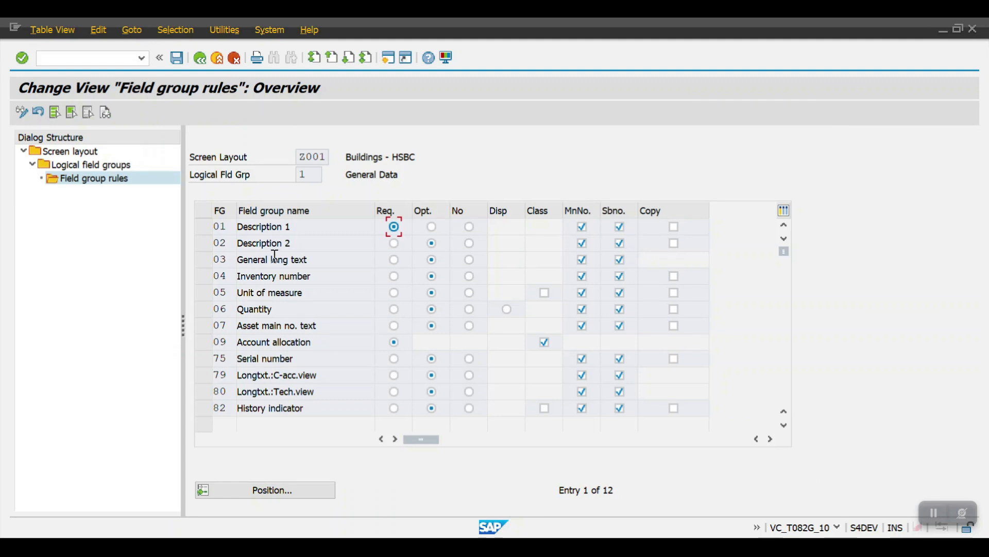
{"action": "left_click_drag", "start_coordinate": [310, 260], "coordinate": [217, 250]}
{"action": "left_click_drag", "start_coordinate": [316, 269], "coordinate": [222, 264]}
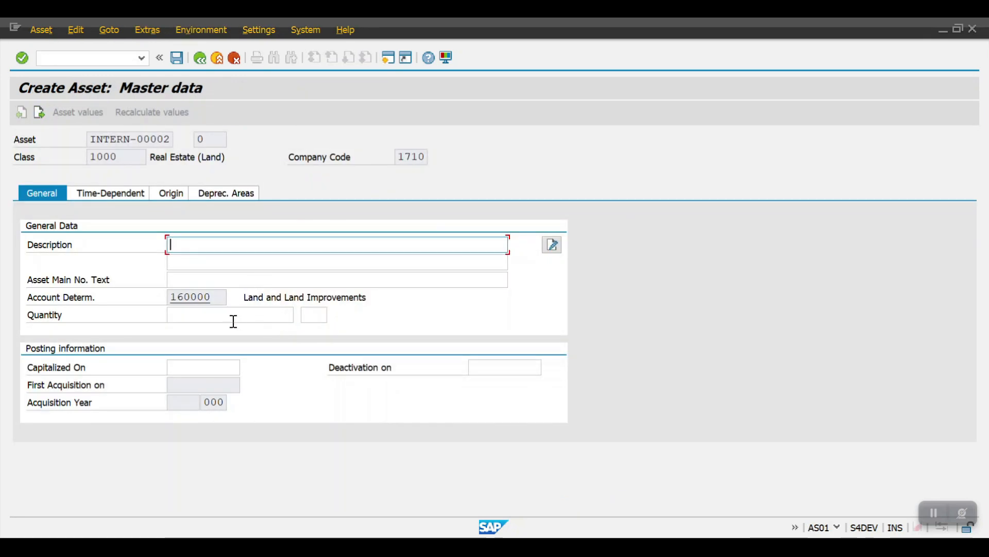
- Check the new asset's general data fields, enter ERR as its description and display its time-dependent data
{"action": "left_click", "coordinate": [233, 321]}
{"action": "left_click", "coordinate": [313, 315]}
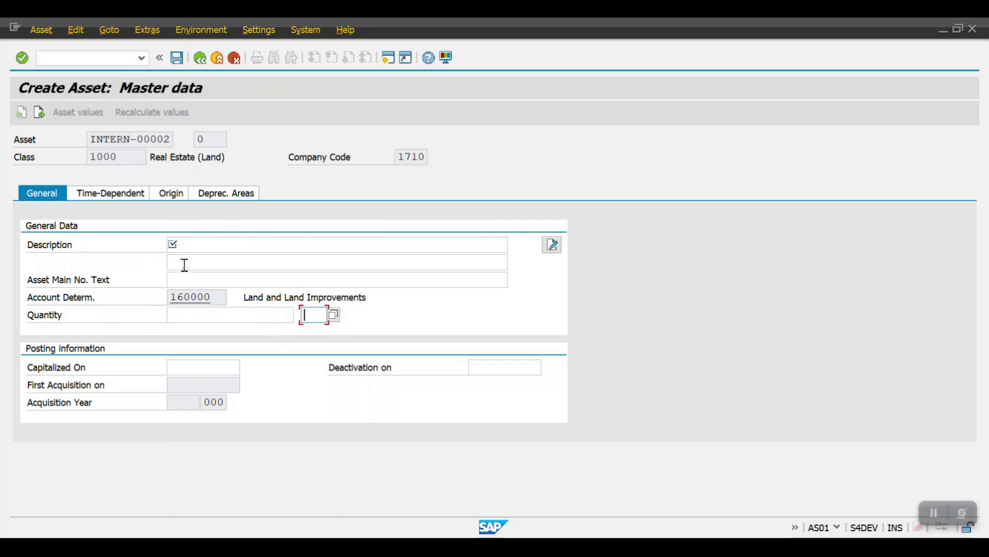
{"action": "key", "text": "Return"}
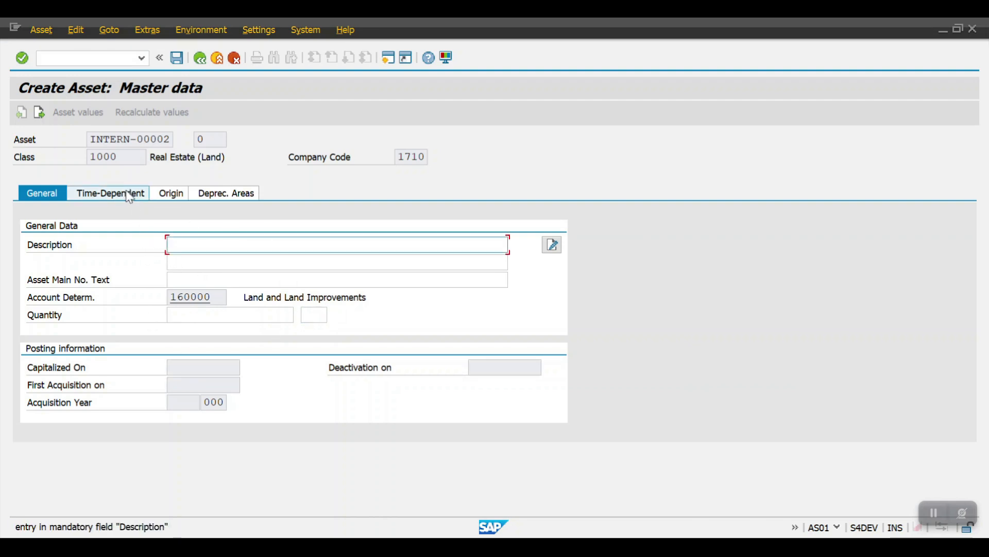
{"action": "type", "text": "ERR"}
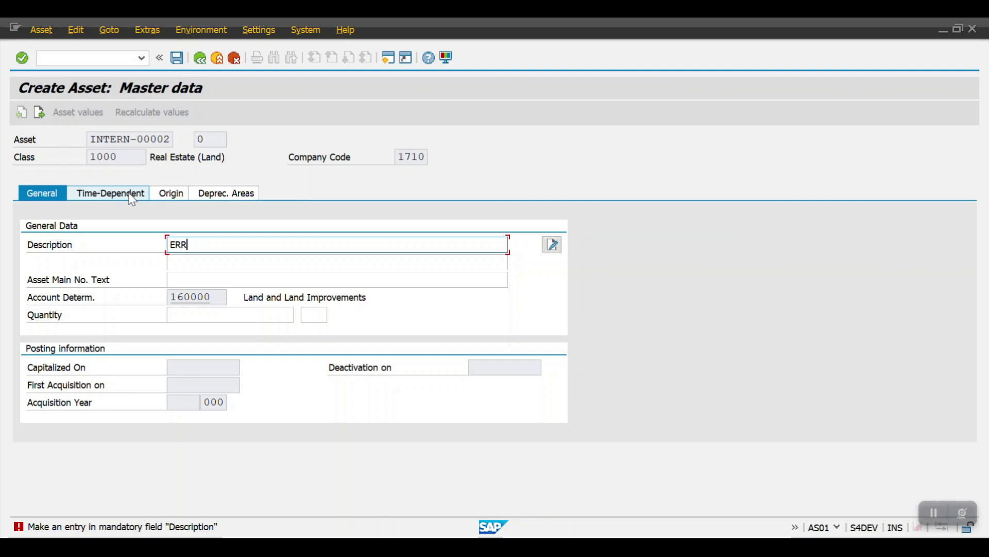
{"action": "left_click", "coordinate": [132, 195]}
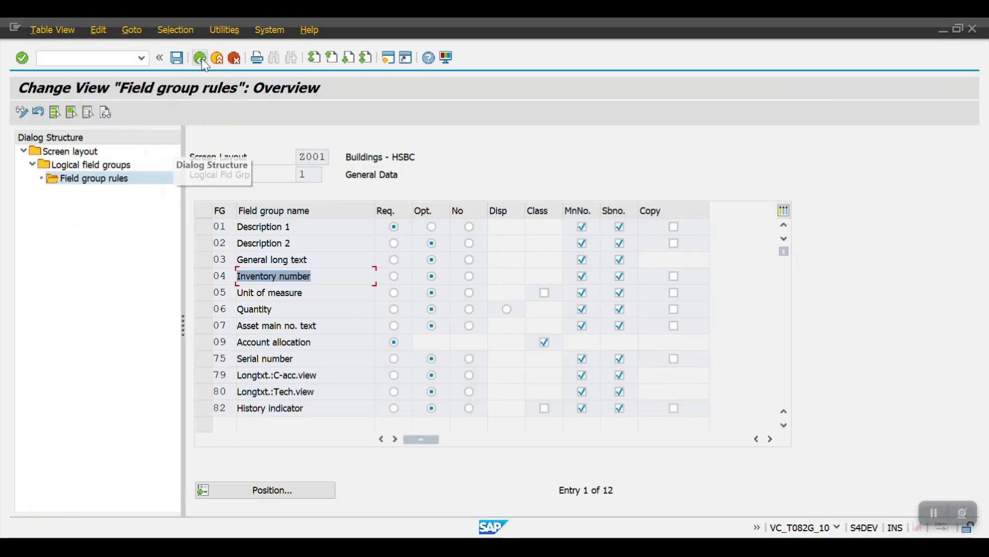
- Open the Z001 field group rules for Time-dependent data and compare them with the asset's time-dependent fields
{"action": "left_click", "coordinate": [200, 58]}
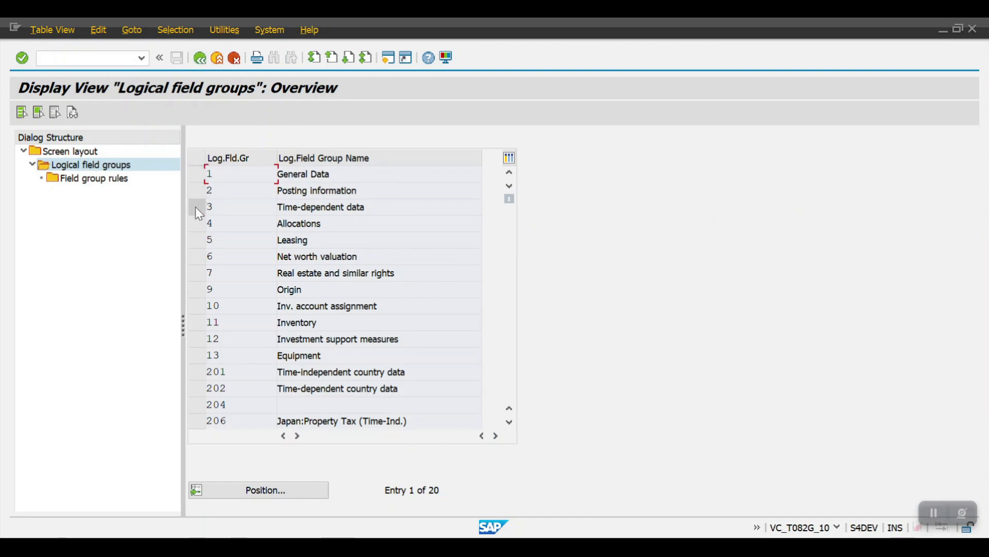
{"action": "left_click", "coordinate": [196, 207]}
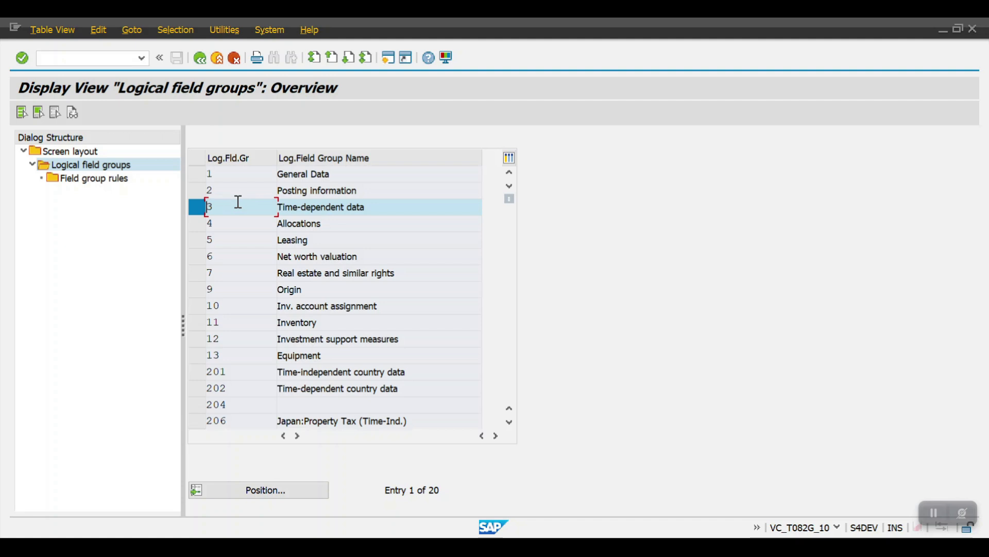
{"action": "double_click", "coordinate": [118, 181]}
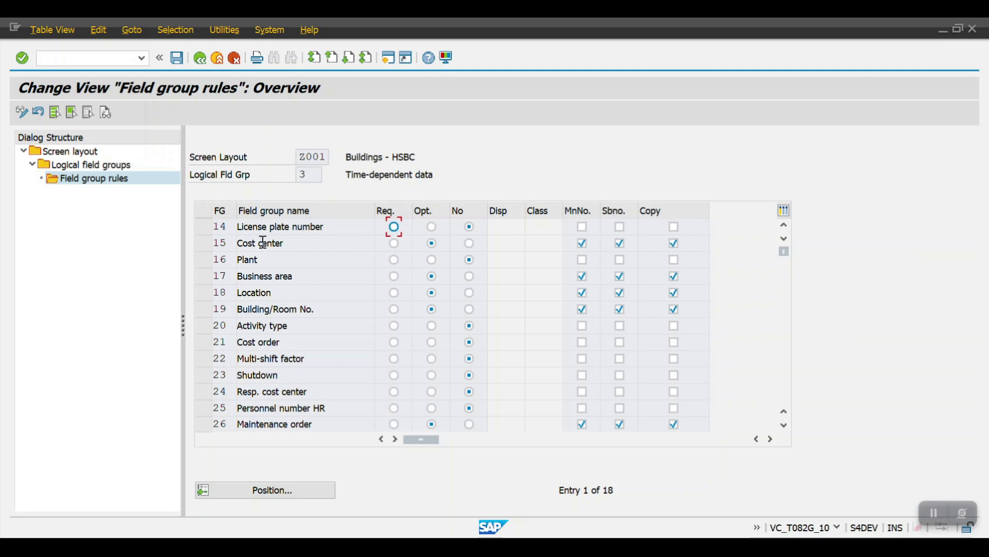
{"action": "left_click_drag", "start_coordinate": [324, 227], "coordinate": [237, 228]}
{"action": "left_click", "coordinate": [469, 227]}
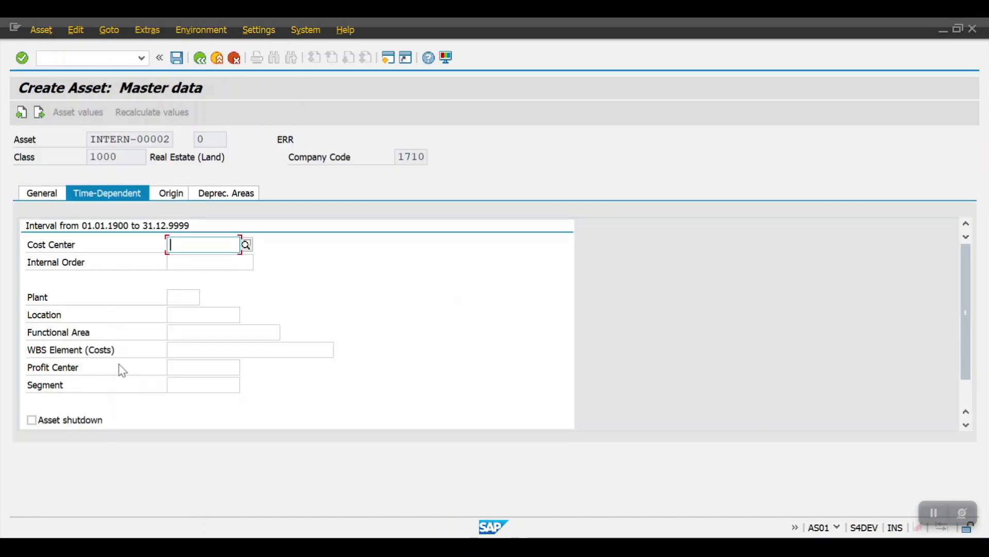
{"action": "key", "text": "alt+Tab"}
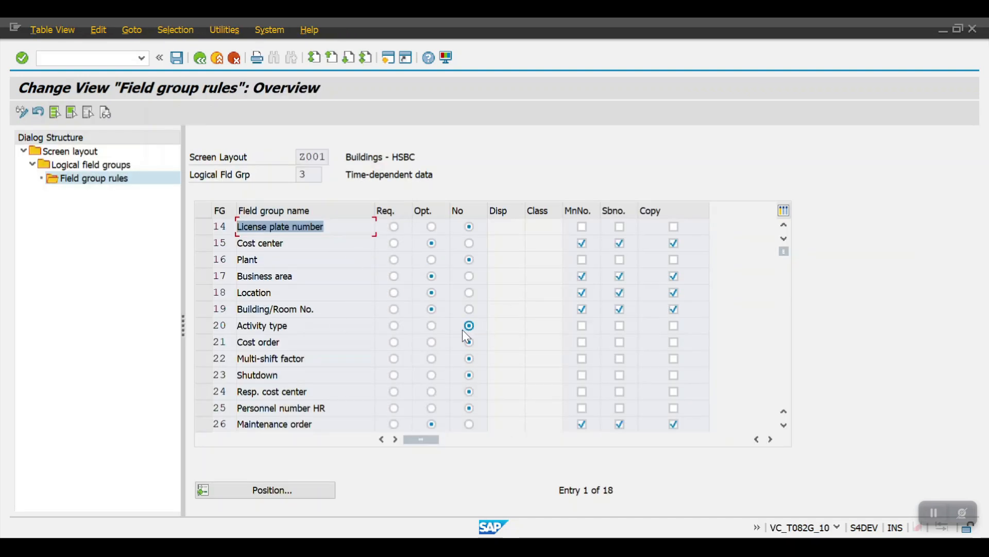
- Return to the screen layout overview, save the layout settings and exit to the implementation guide, closing the activity selection
{"action": "left_click", "coordinate": [204, 56]}
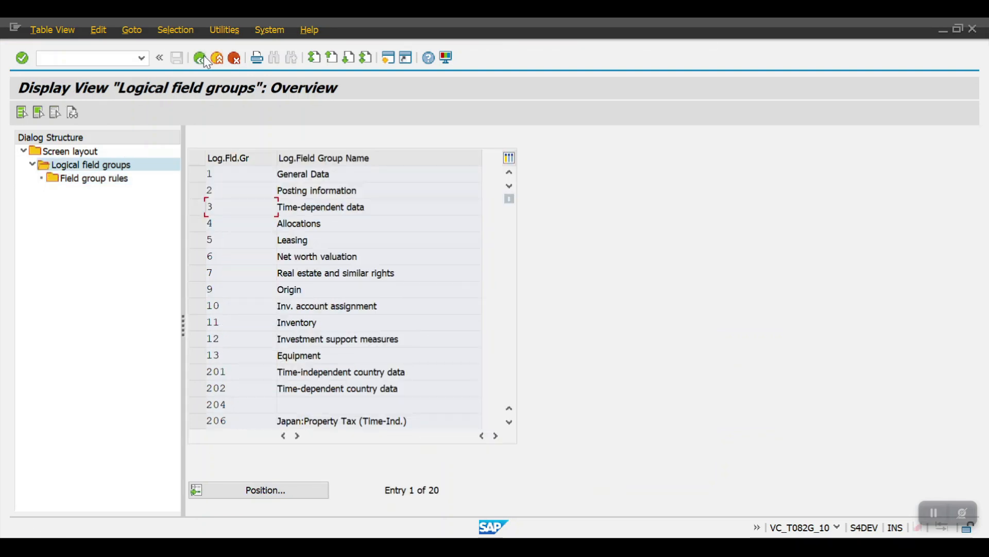
{"action": "left_click", "coordinate": [201, 58]}
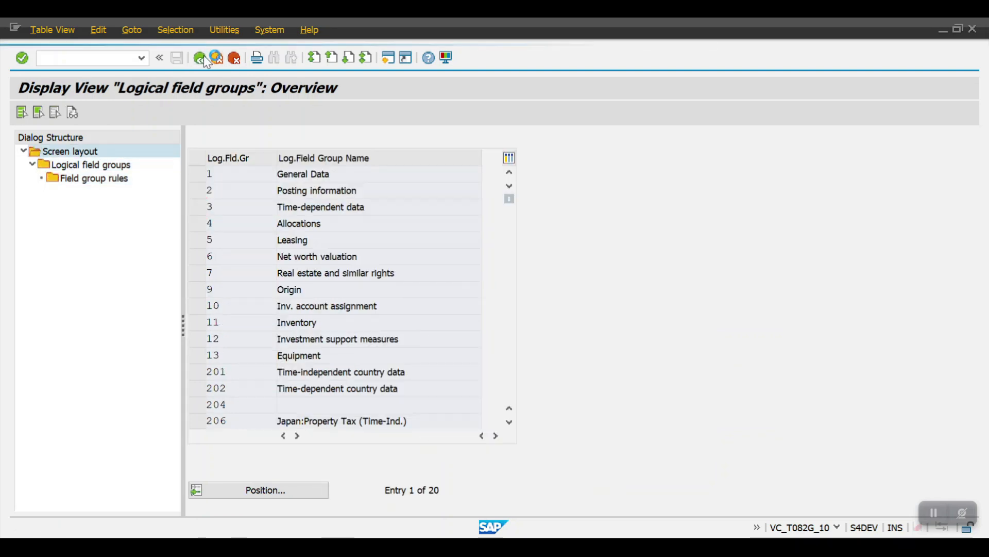
{"action": "left_click", "coordinate": [177, 64]}
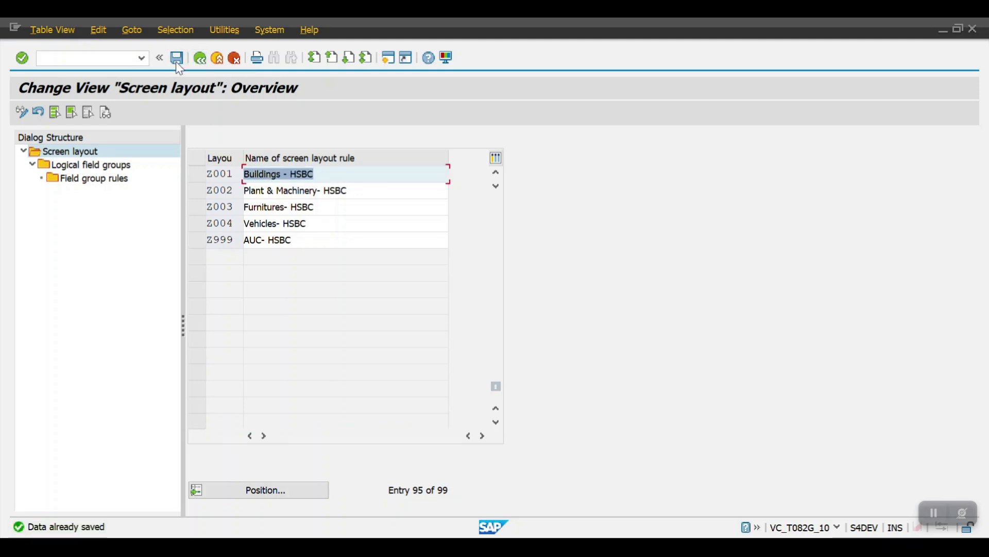
{"action": "left_click", "coordinate": [201, 64]}
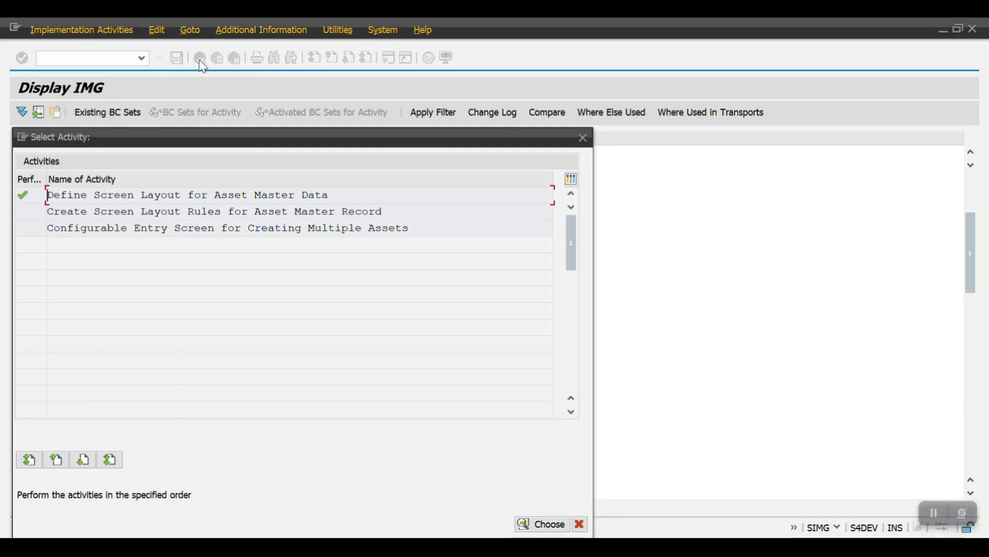
{"action": "left_click", "coordinate": [583, 137]}
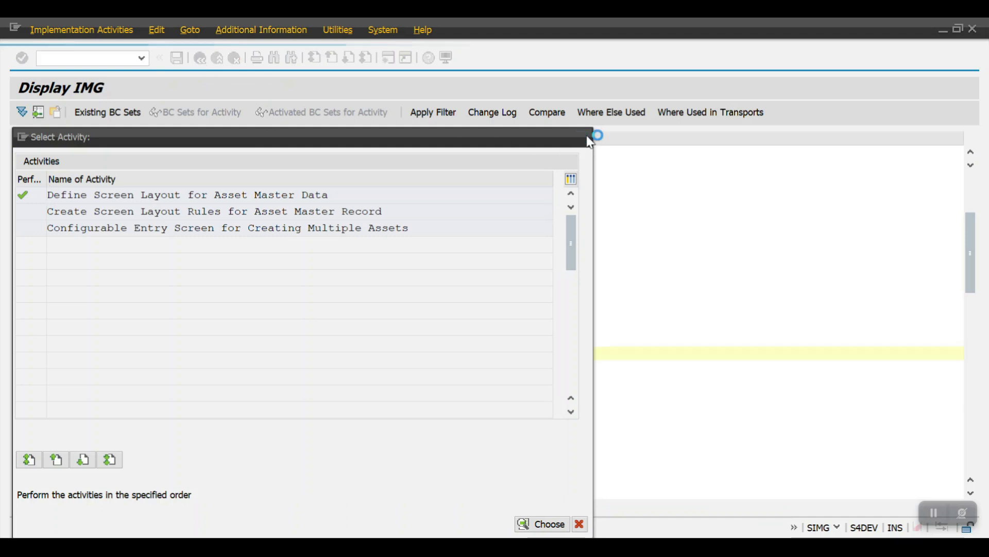